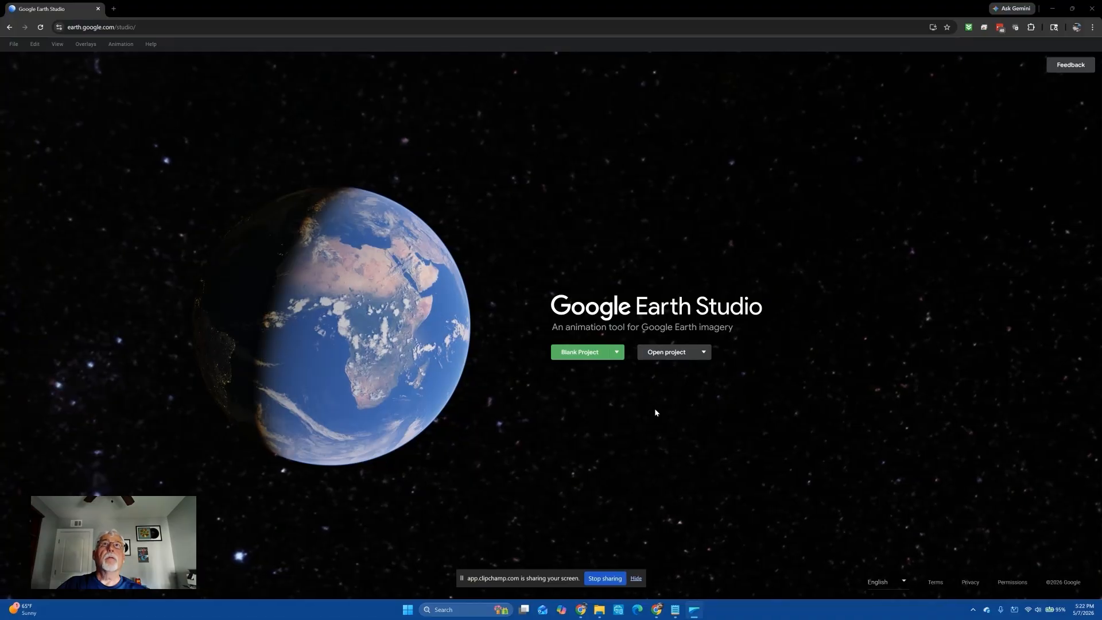
# Start a Zoom-To quick start project with Canyon Lake, AZ, USA as its point of interest.
pyautogui.click(617, 353)
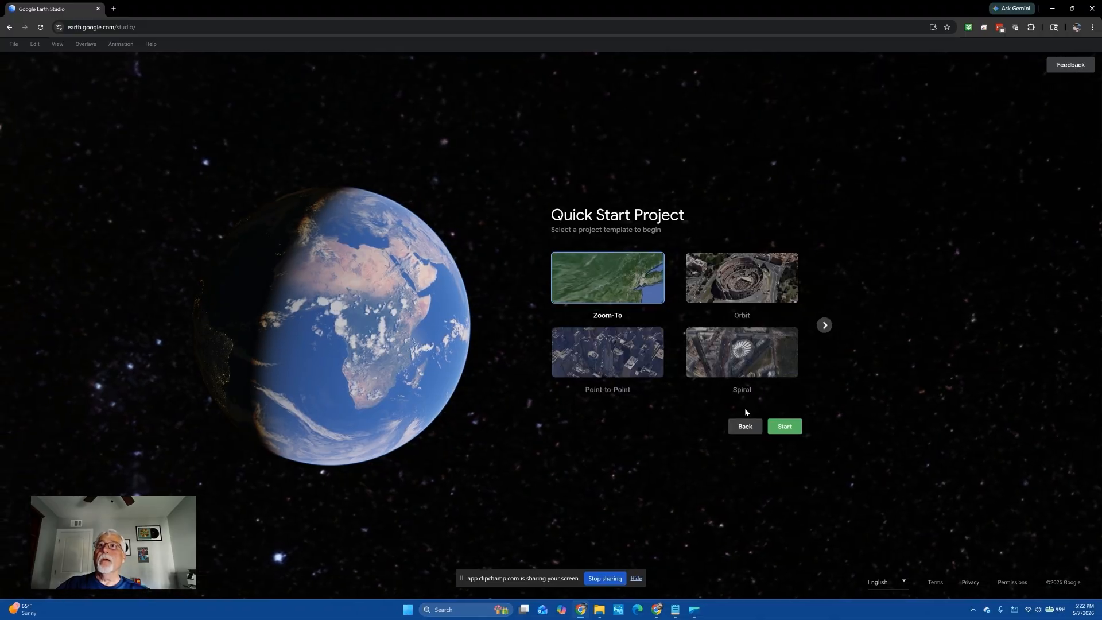
pyautogui.click(785, 426)
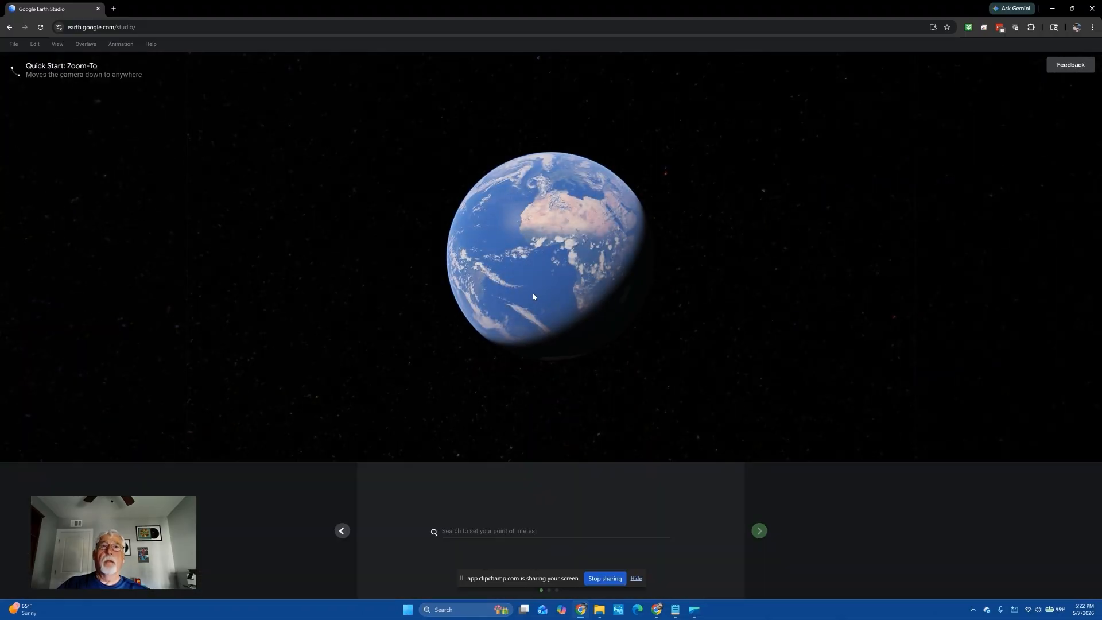
pyautogui.click(490, 529)
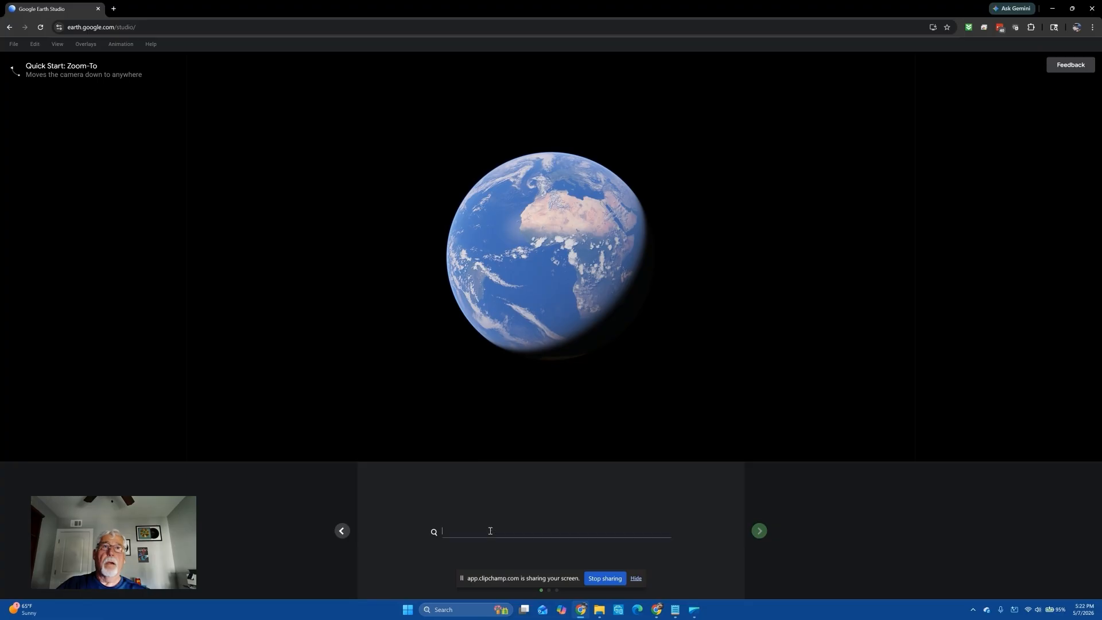
pyautogui.write('Can')
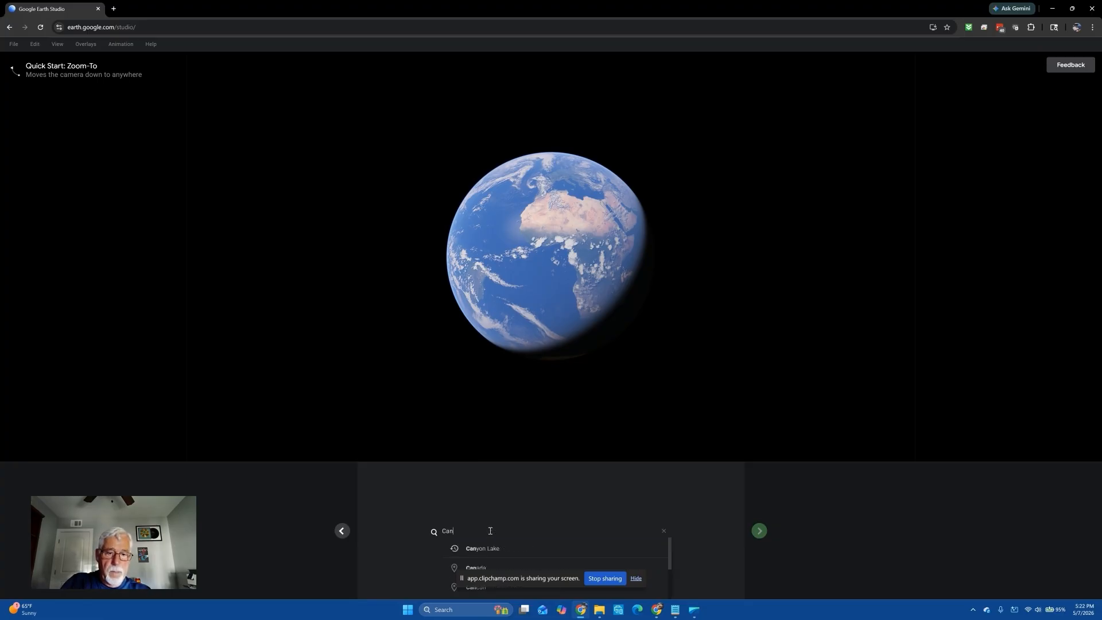
pyautogui.write('yon Lake, az')
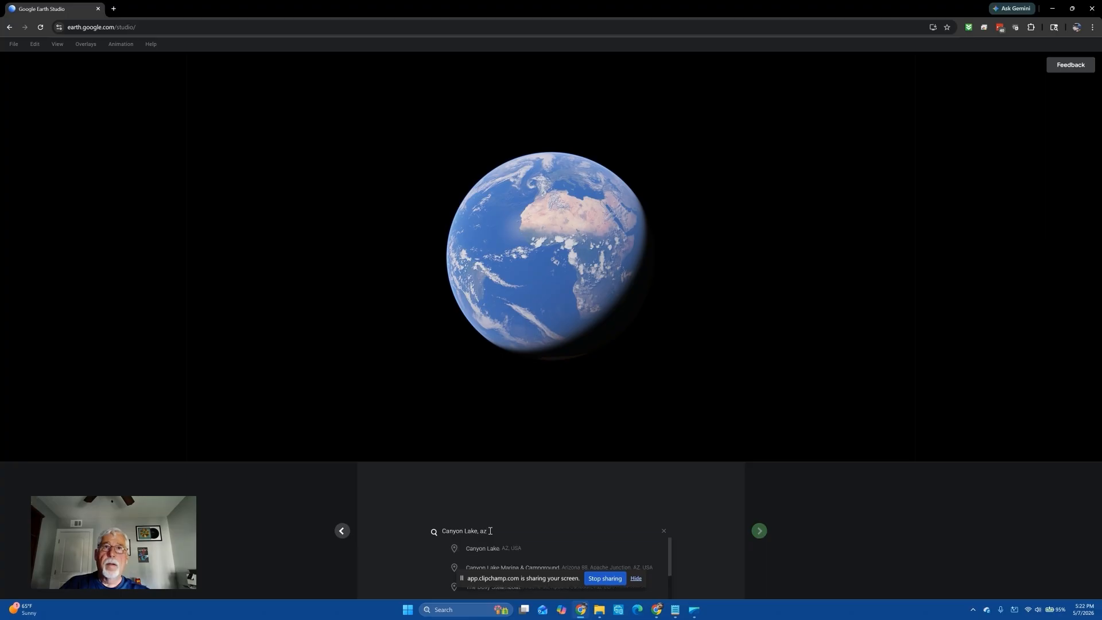
pyautogui.press('Return')
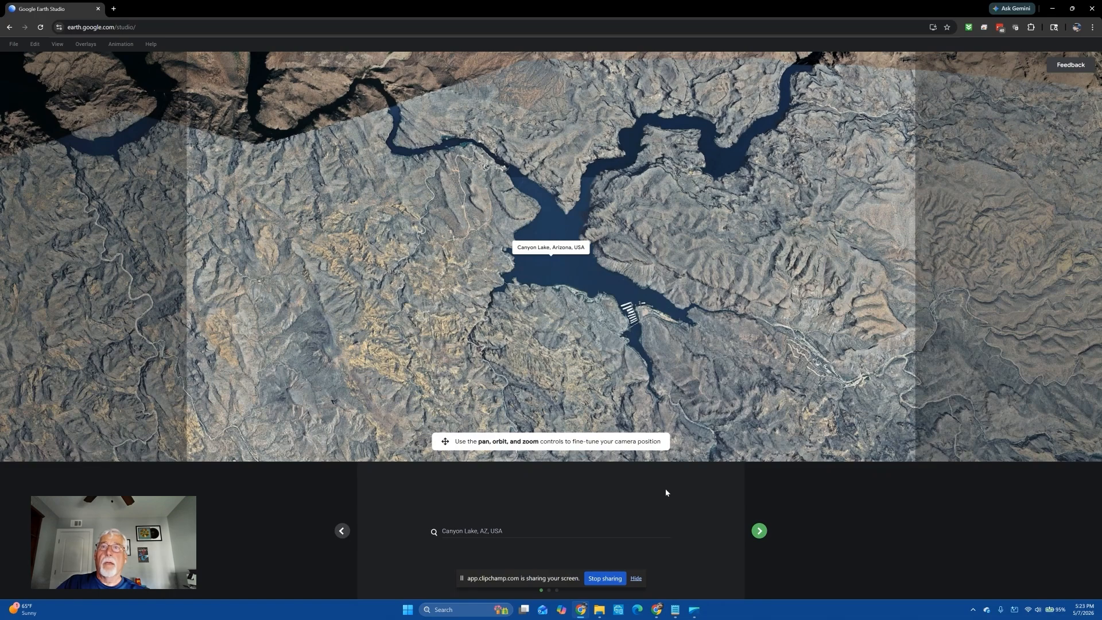
pyautogui.click(760, 531)
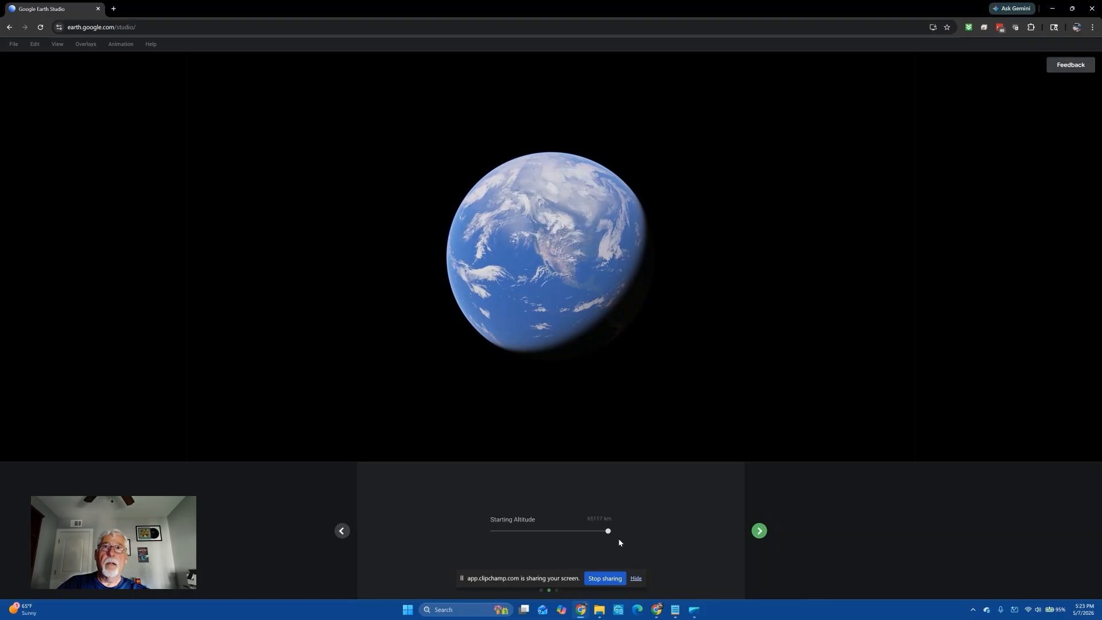
# Lower the starting altitude until the southwestern United States fills the frame, and finish the setup with the 5-second duration.
pyautogui.moveTo(606, 531); pyautogui.dragTo(505, 541)
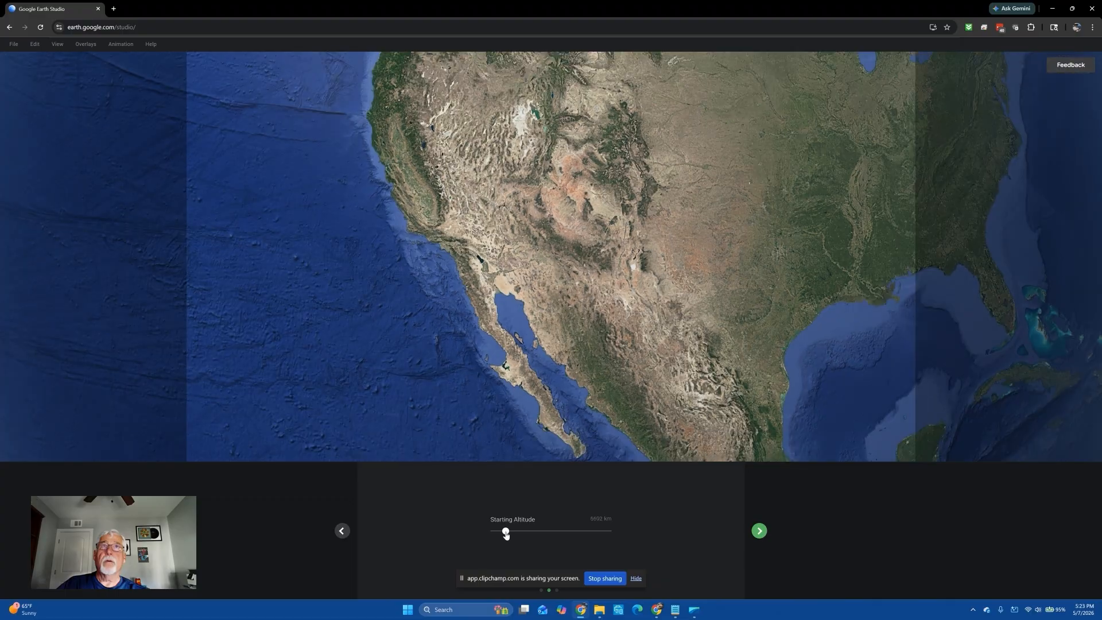
pyautogui.moveTo(505, 532); pyautogui.dragTo(503, 532)
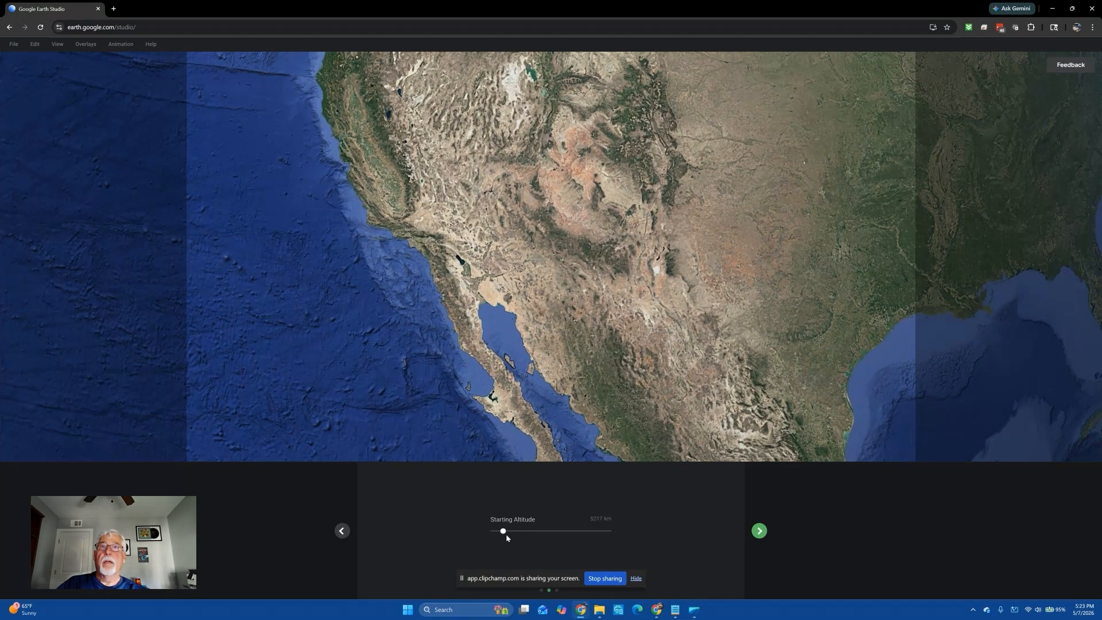
pyautogui.click(760, 531)
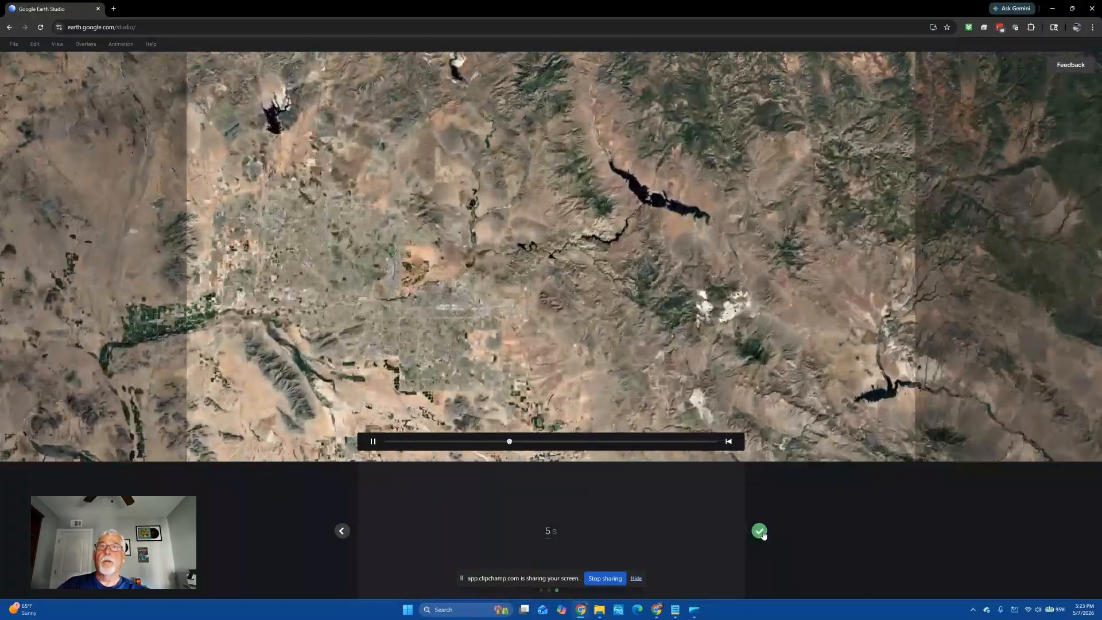
pyautogui.click(760, 530)
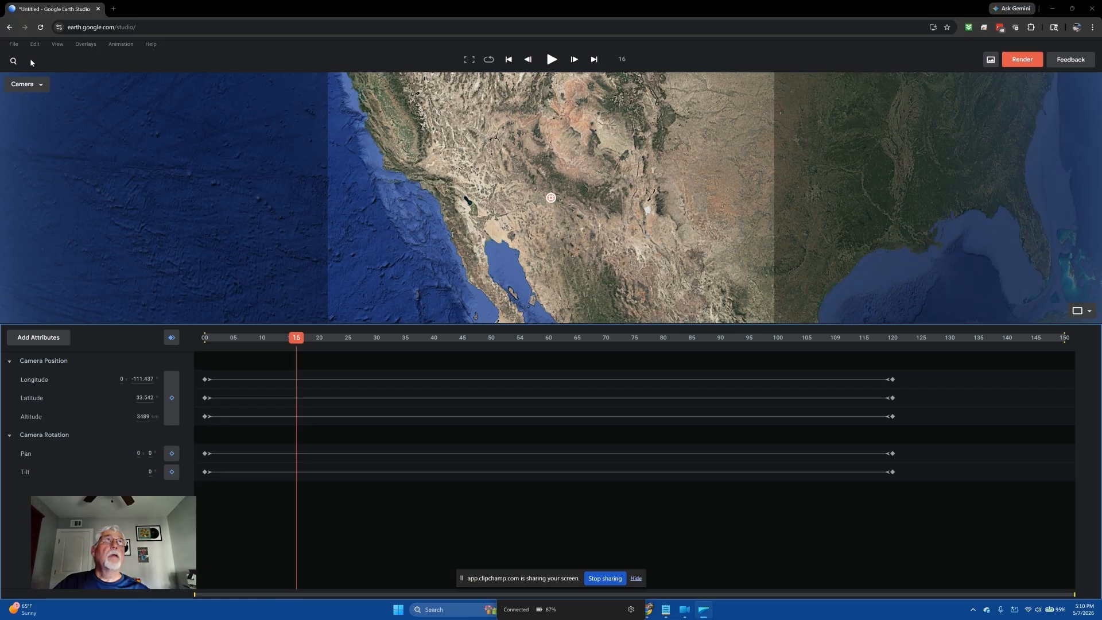
# Set the project to 60 FPS and a duration of 300 frames, scaling the existing keyframes to the new duration.
pyautogui.click(13, 45)
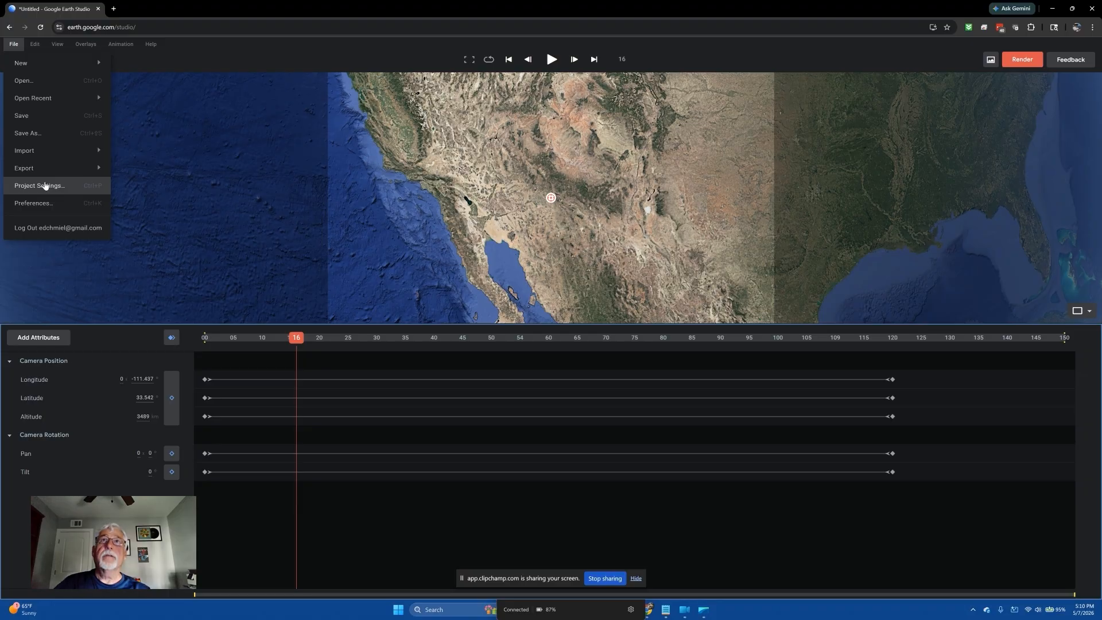
pyautogui.click(45, 185)
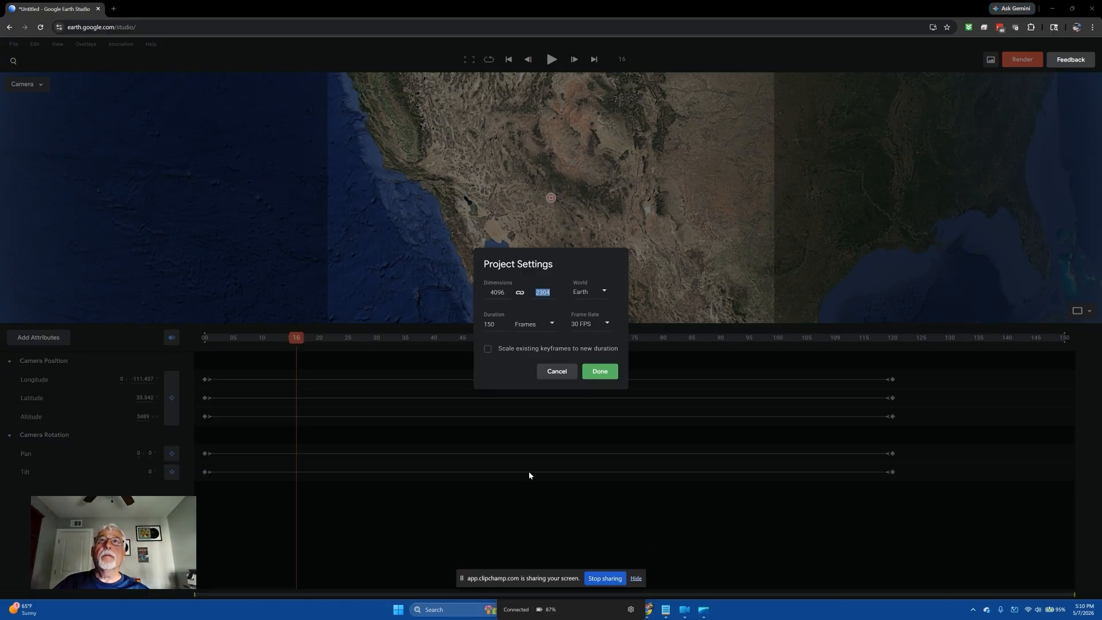
pyautogui.click(607, 324)
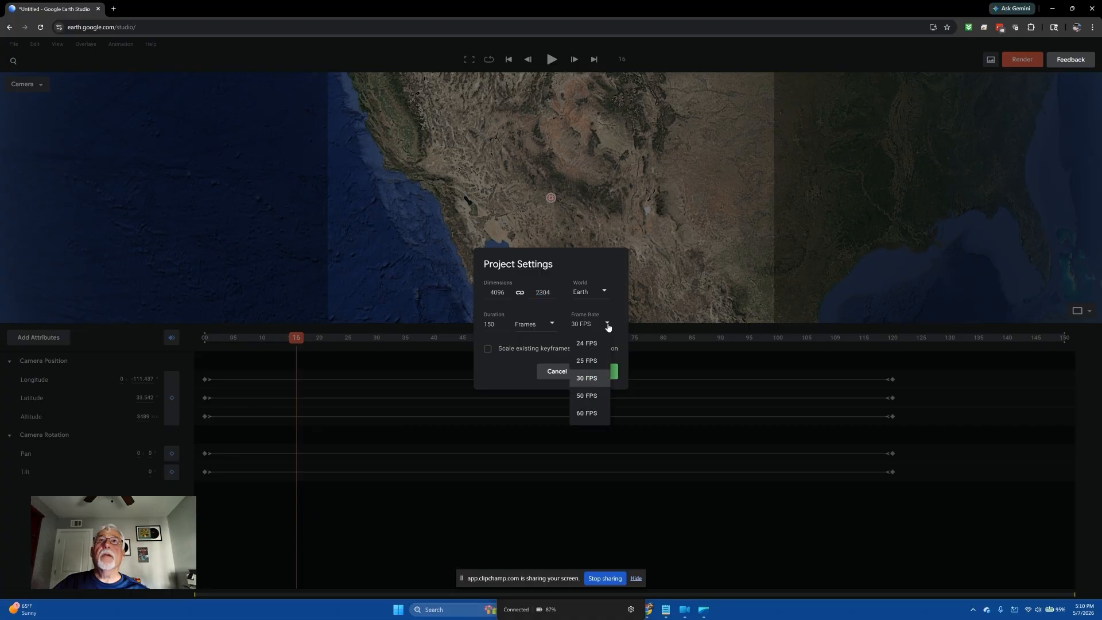
pyautogui.click(590, 417)
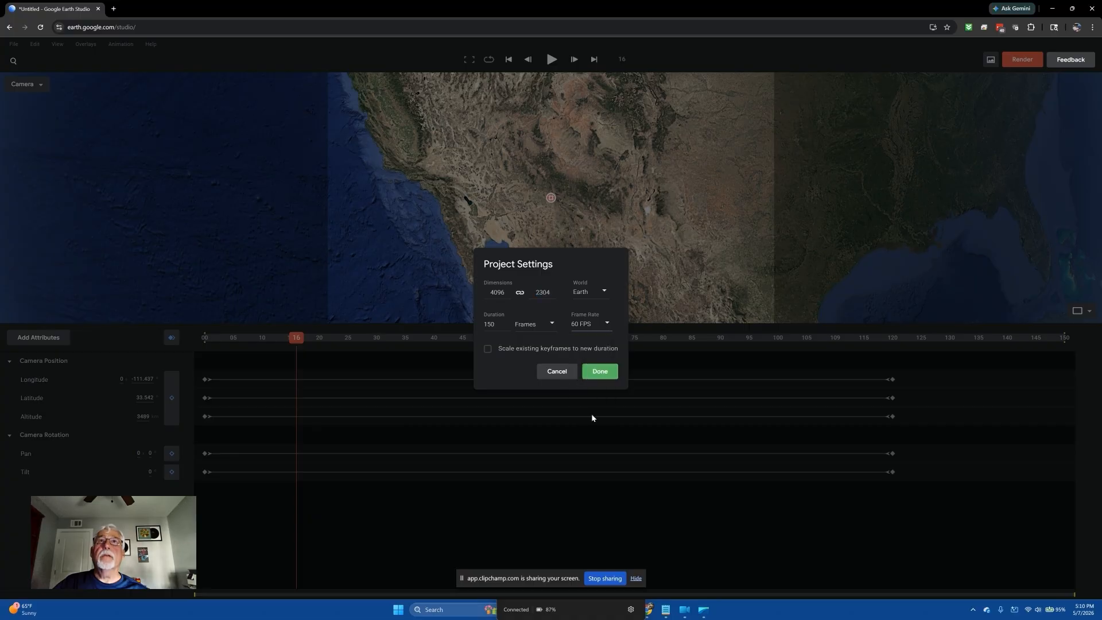
pyautogui.doubleClick(493, 324)
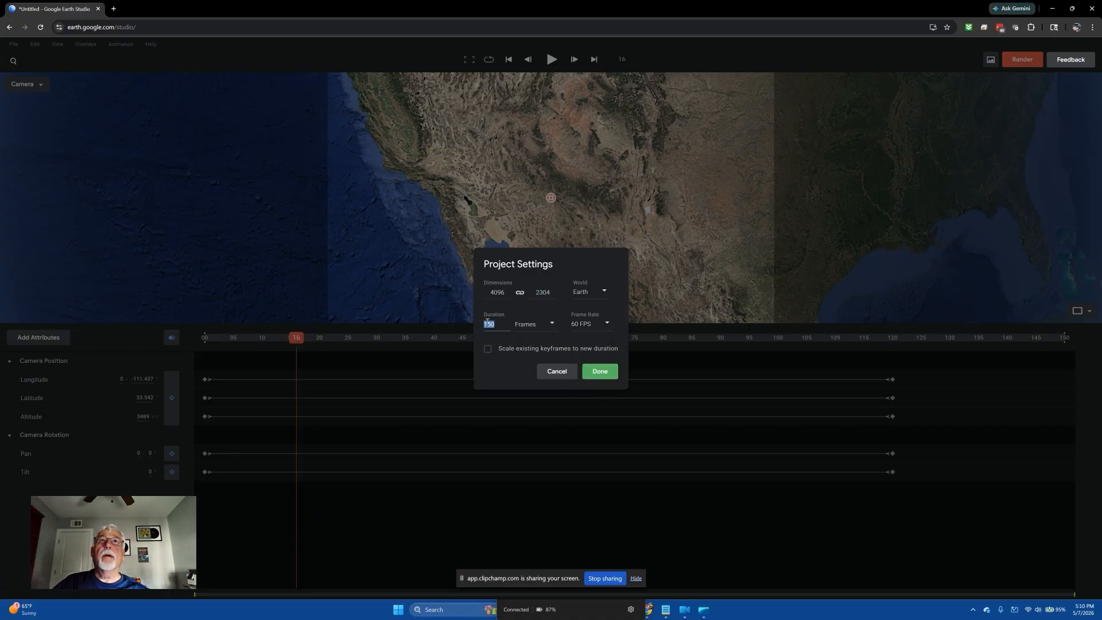
pyautogui.write('300')
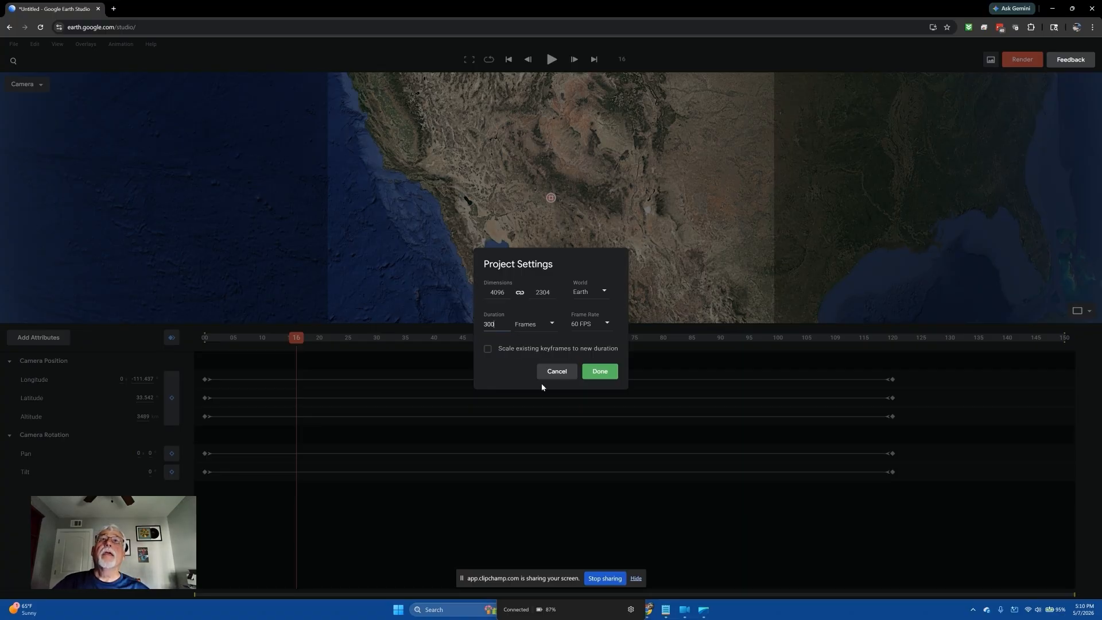
pyautogui.click(488, 349)
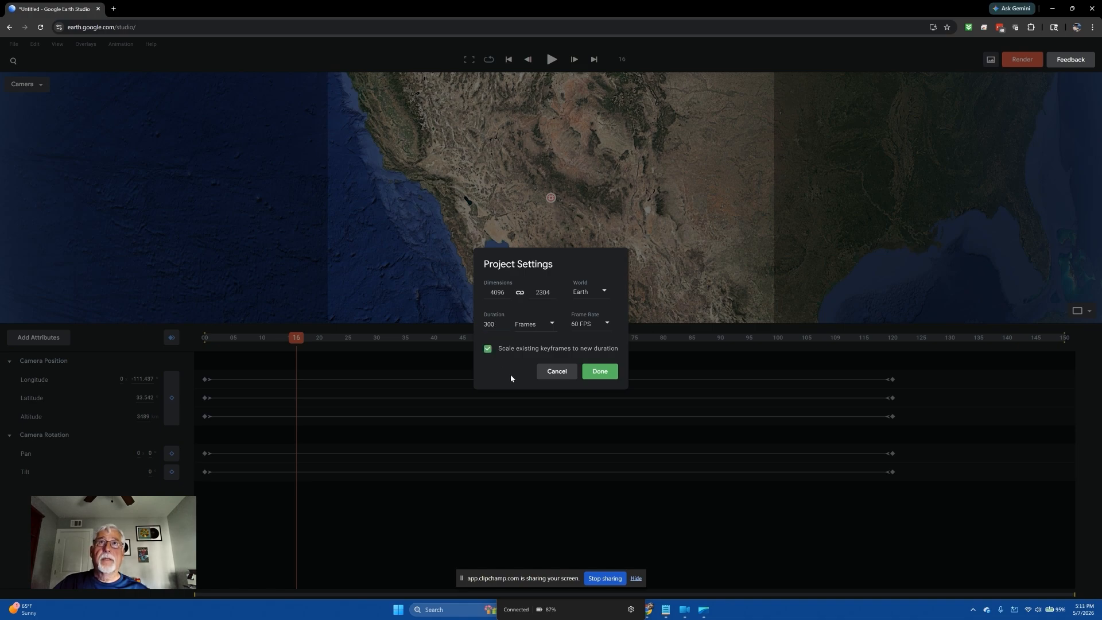
pyautogui.click(603, 373)
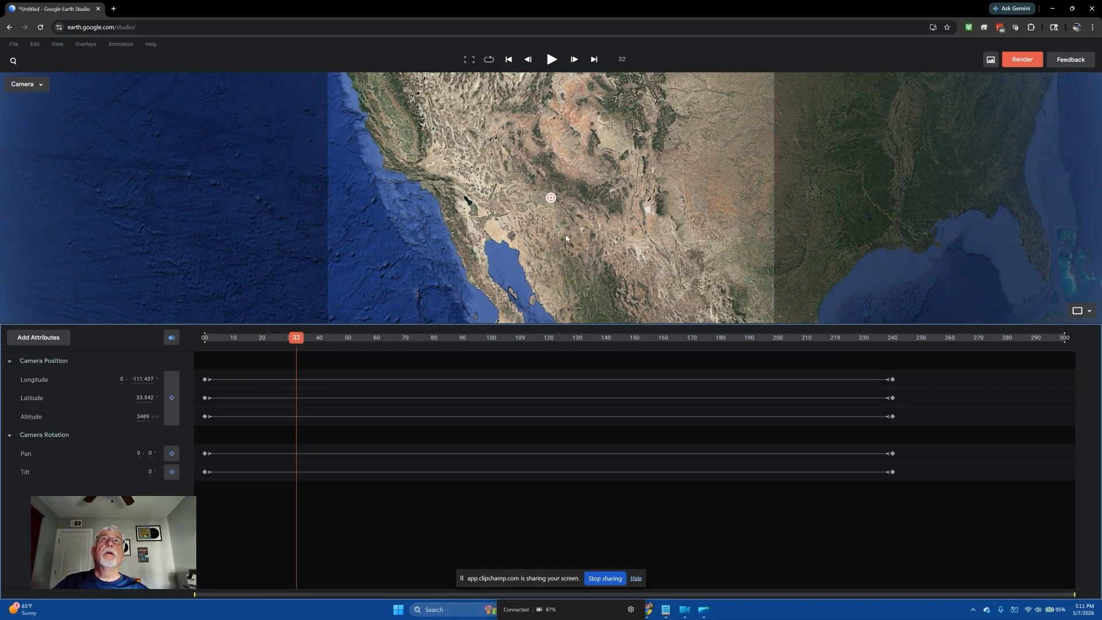
# Play back the zoom to Canyon Lake and return to the first frame.
pyautogui.click(552, 59)
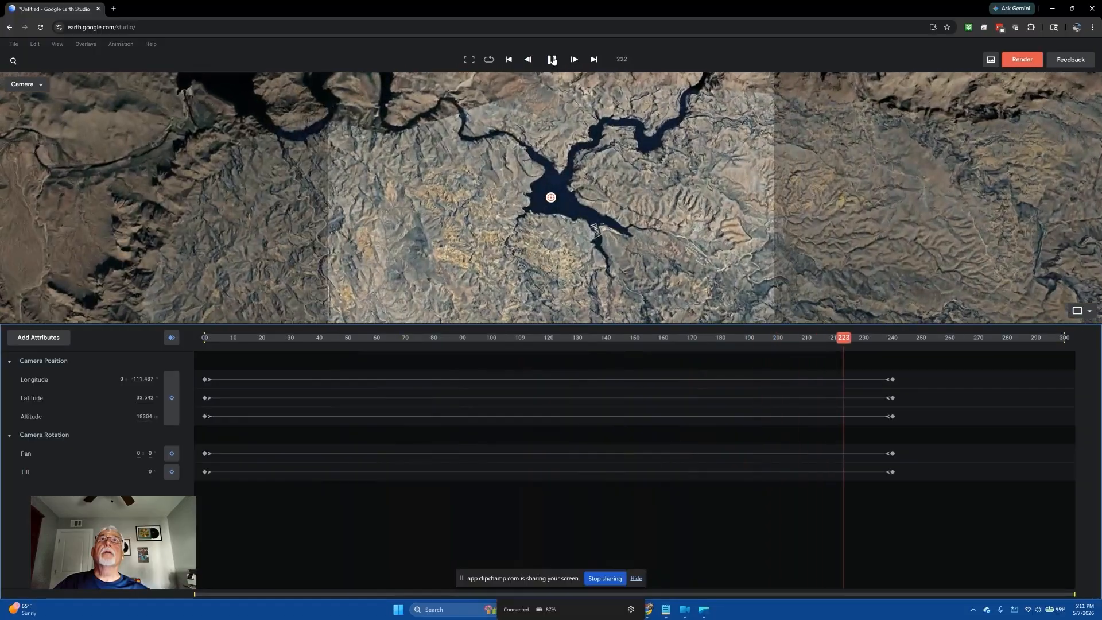
pyautogui.click(552, 60)
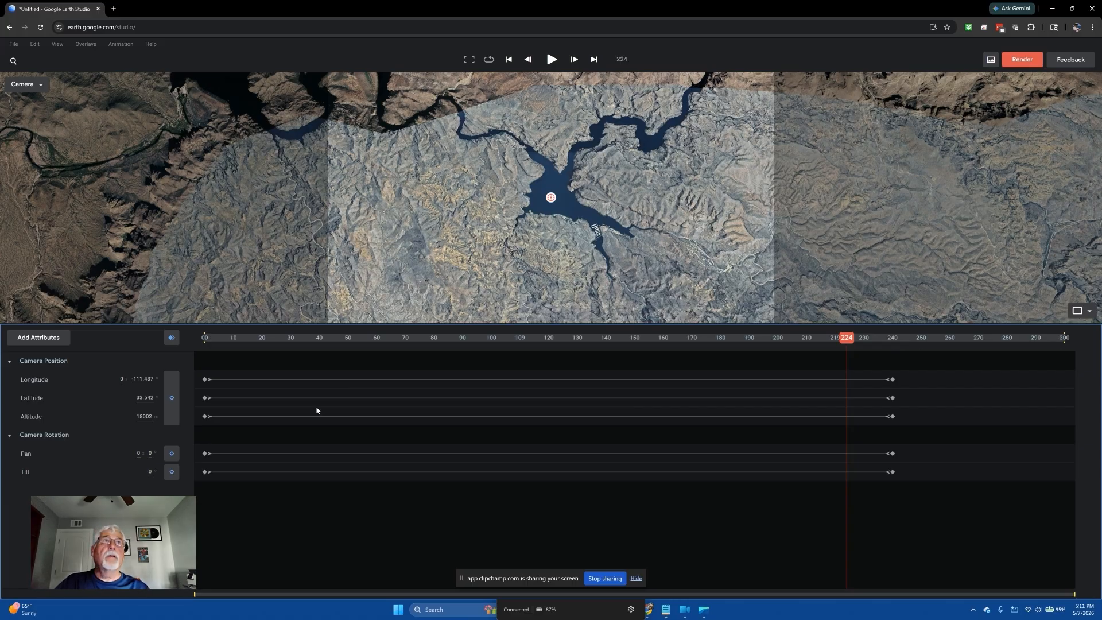
pyautogui.click(509, 62)
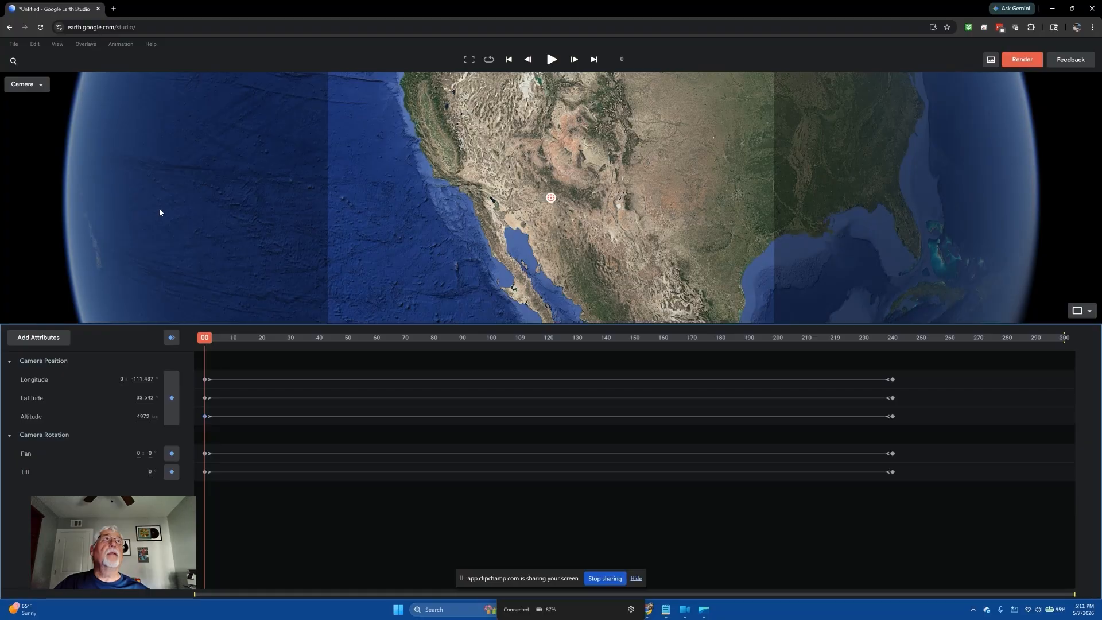
# Copy the camera altitude keyframe at frame 0 and paste it at frame 60, checking the held opening view.
pyautogui.click(34, 44)
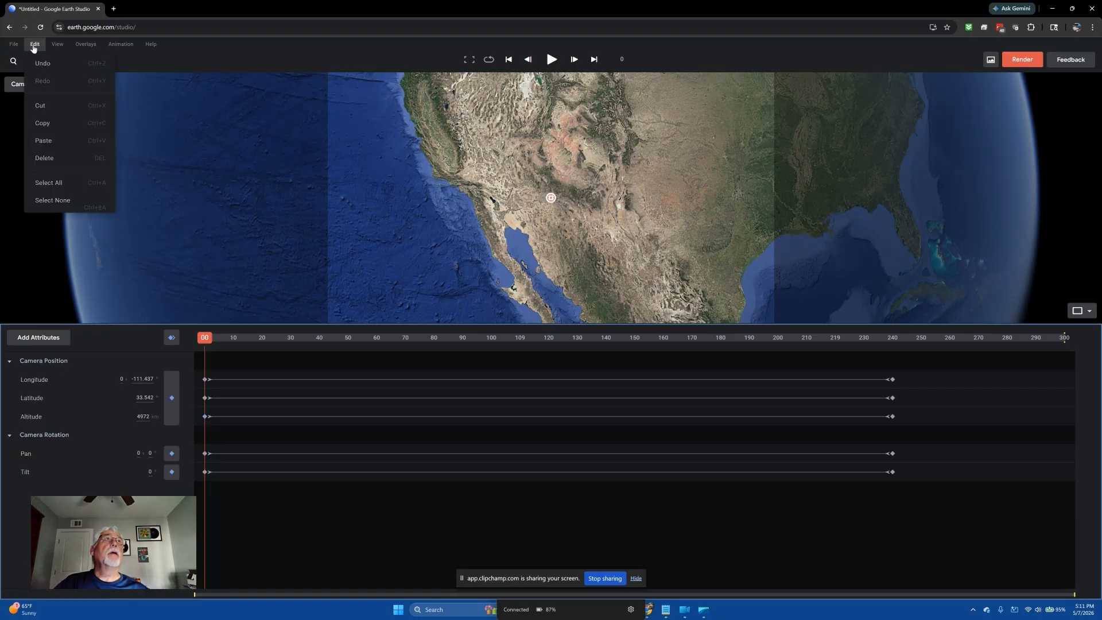
pyautogui.click(52, 125)
pyautogui.click(377, 339)
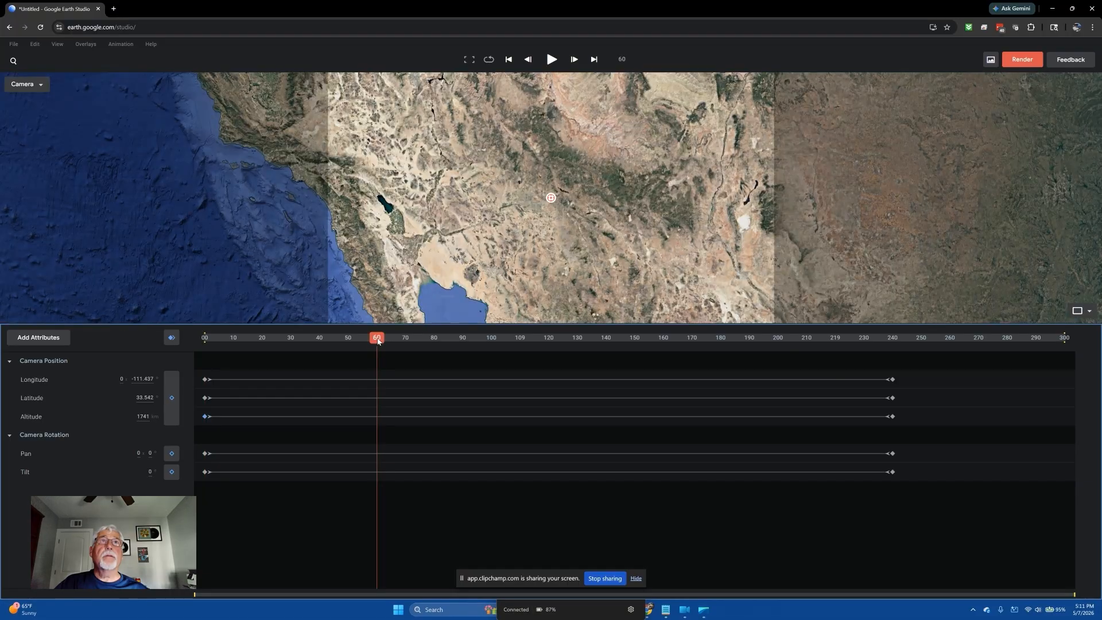
pyautogui.click(34, 44)
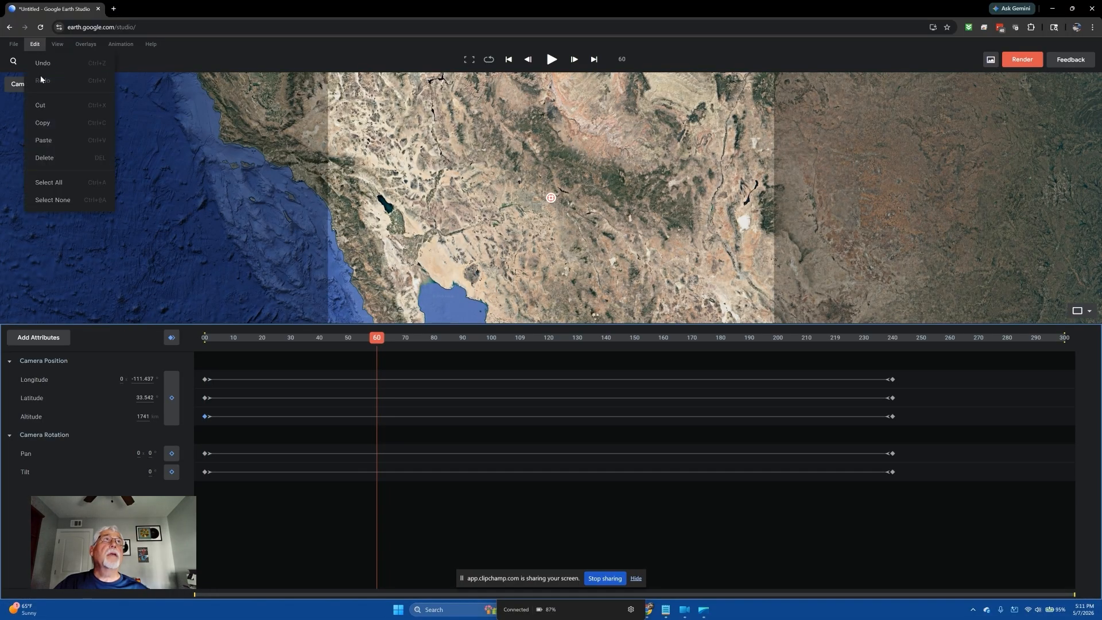
pyautogui.click(43, 141)
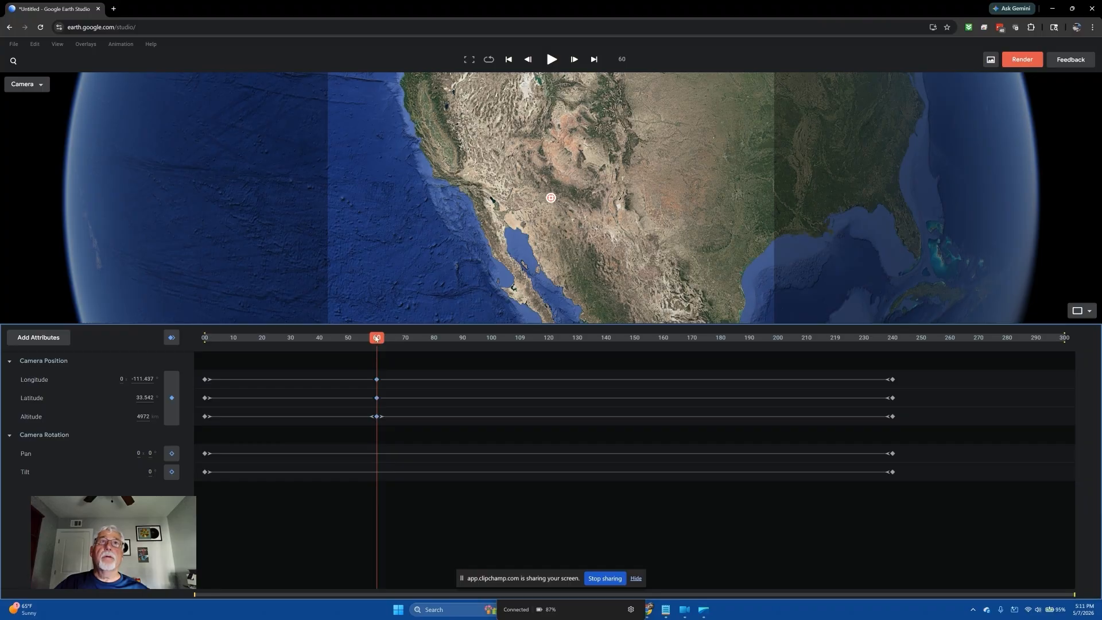
pyautogui.moveTo(377, 339); pyautogui.dragTo(213, 406)
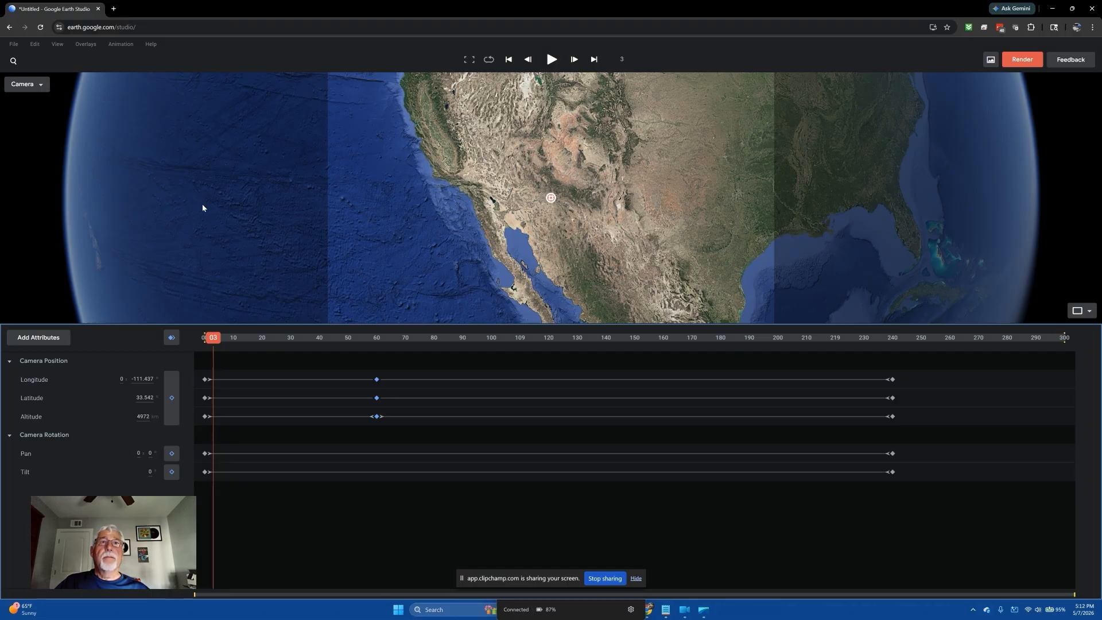
# Switch to Notepad and review the pin style, label style and placemark coordinates in Phx LA Canyon Lake.kml.
pyautogui.moveTo(667, 612)
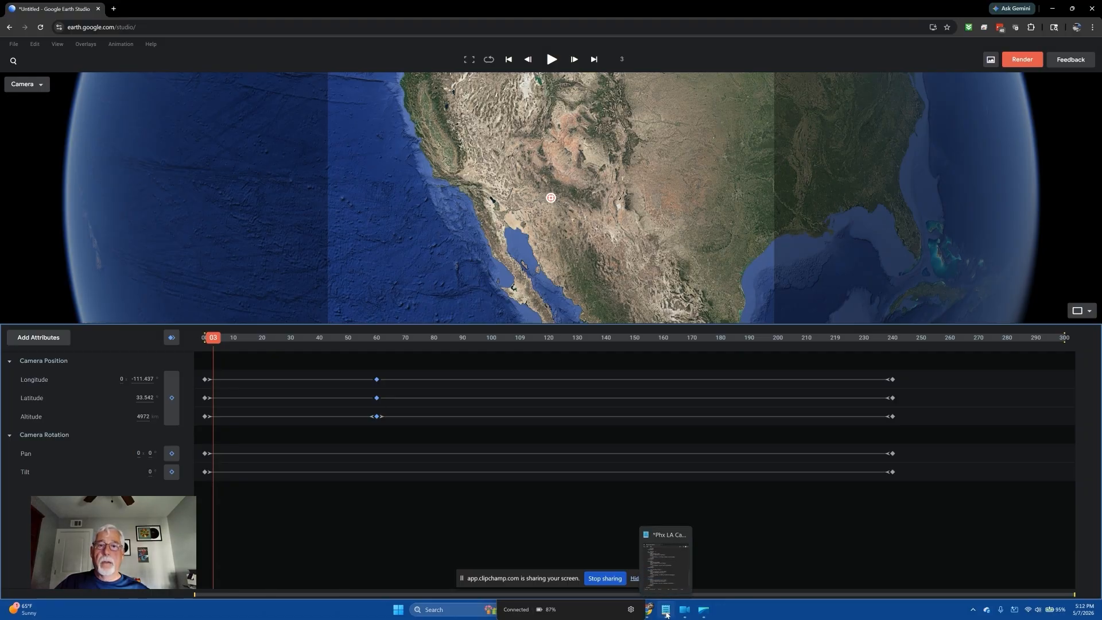
pyautogui.click(666, 612)
pyautogui.scroll(2, 150, 342)
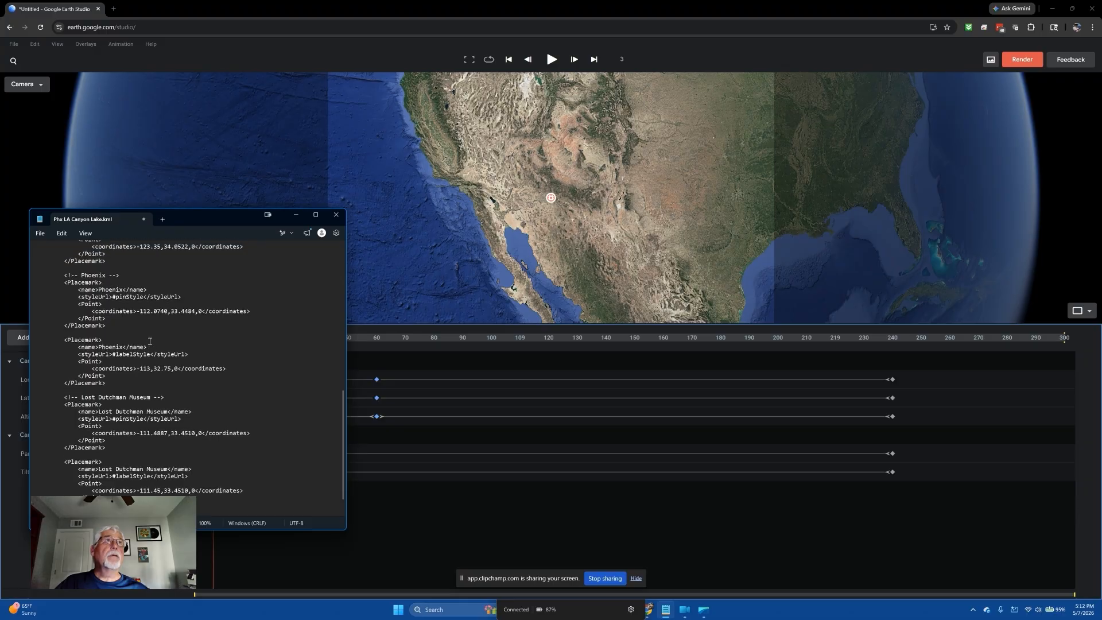
pyautogui.scroll(-3, 146, 343)
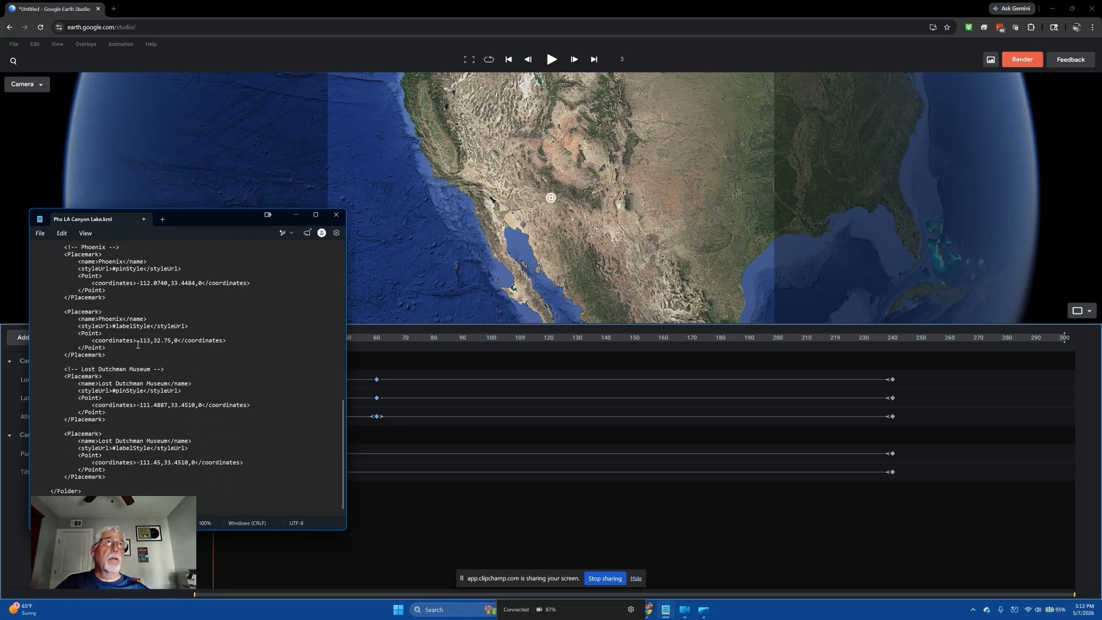
pyautogui.scroll(15, 137, 344)
pyautogui.scroll(-7, 136, 352)
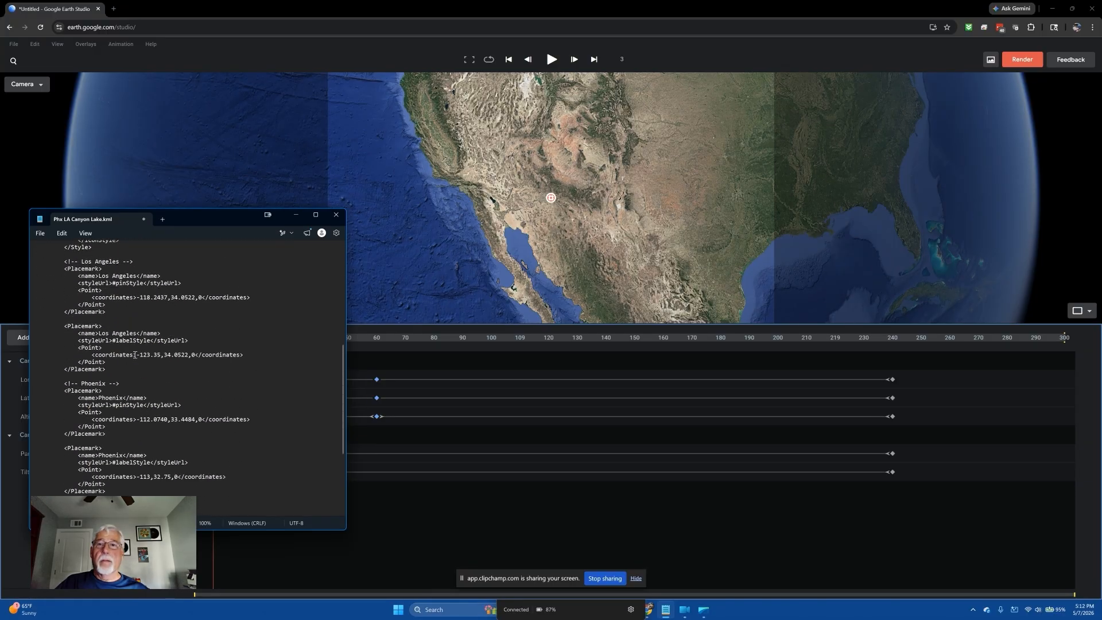
pyautogui.scroll(-6, 135, 355)
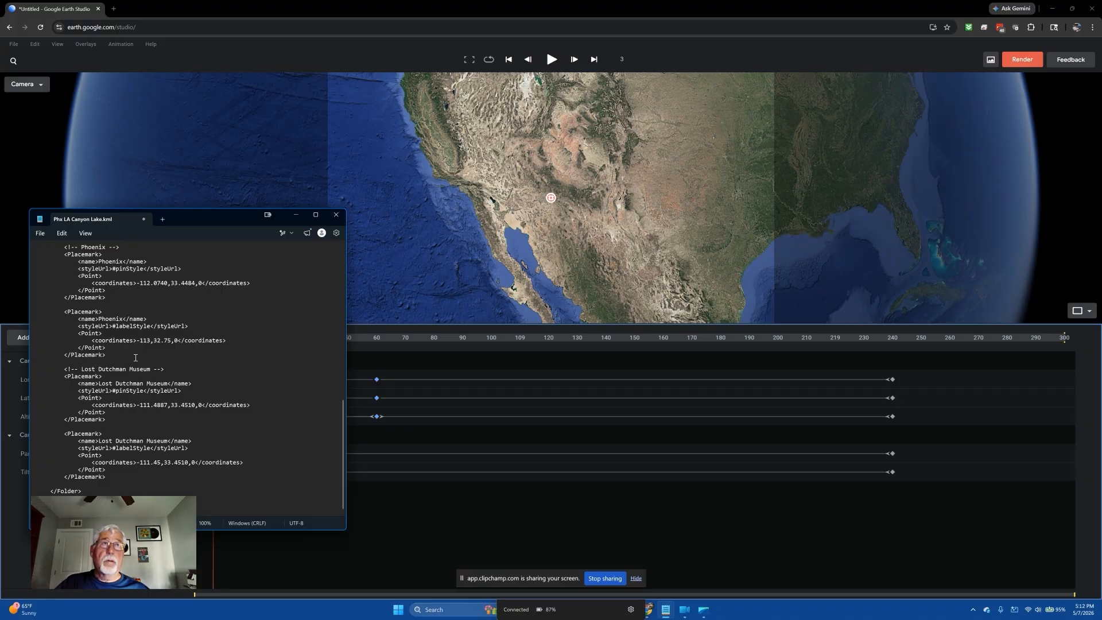
pyautogui.scroll(12, 169, 383)
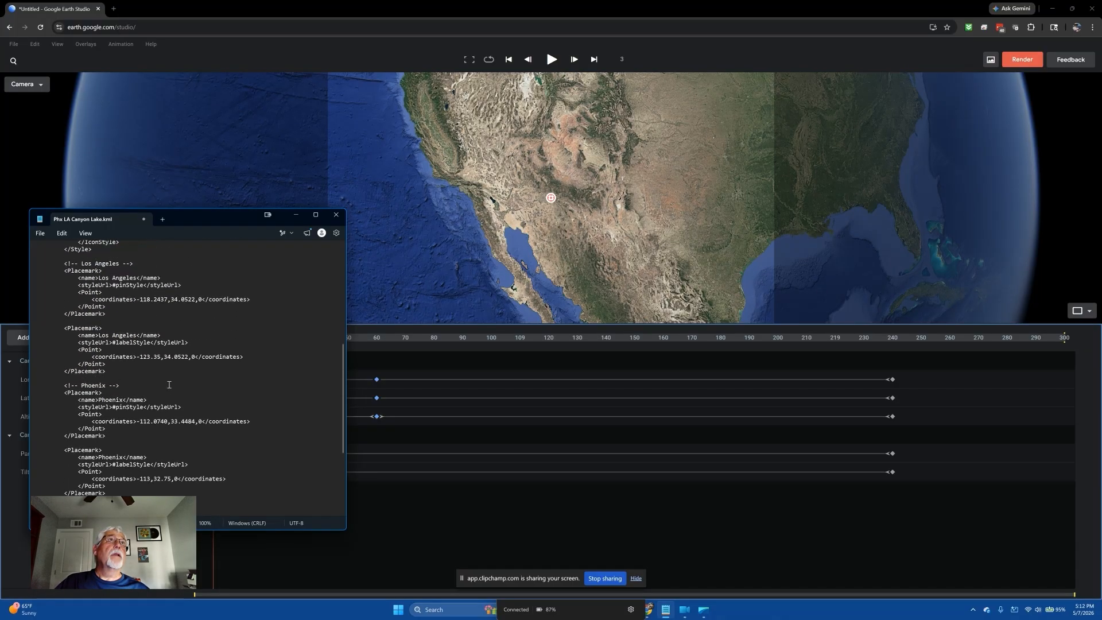
pyautogui.scroll(3, 64, 297)
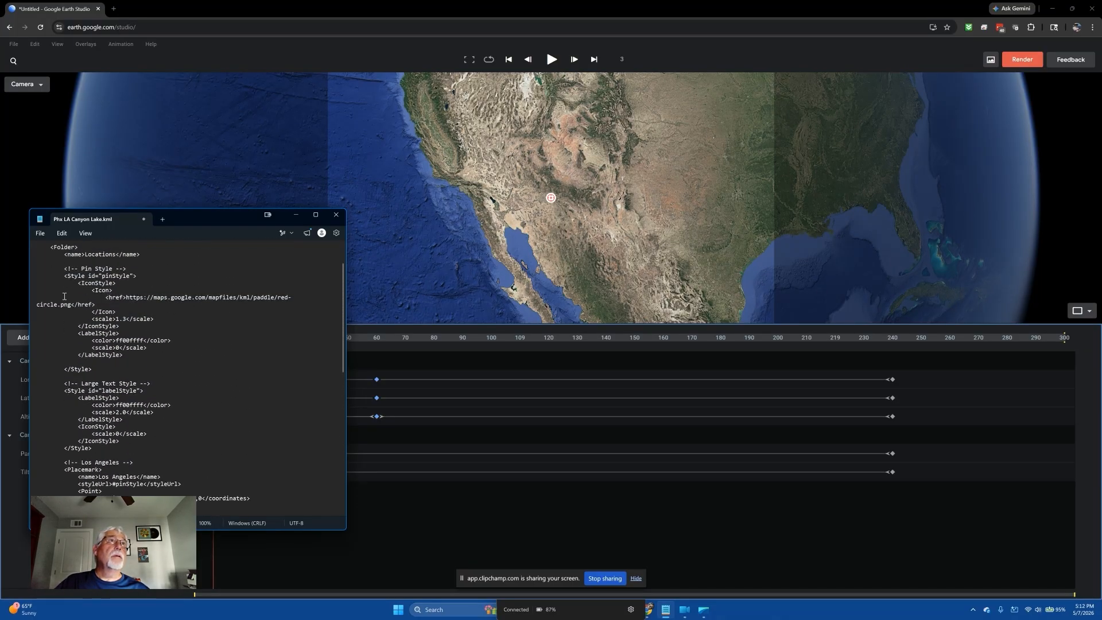
pyautogui.scroll(-4, 131, 387)
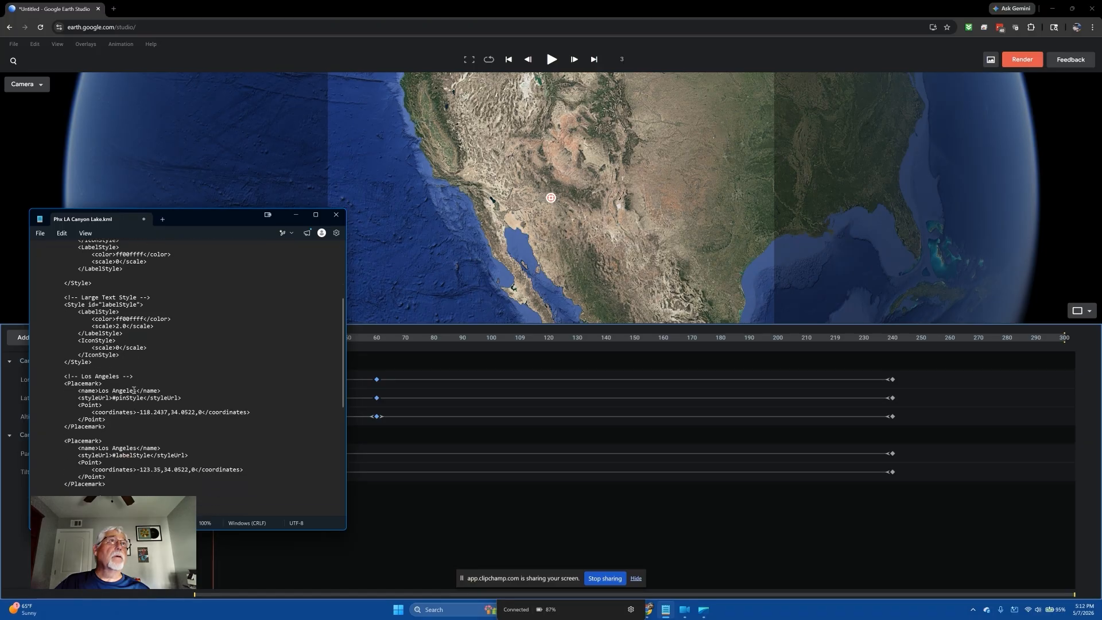
# Change the comment heading above the Lost Dutchman Museum placemarks in the KML file to "Canyon Lake".
pyautogui.scroll(-2, 127, 325)
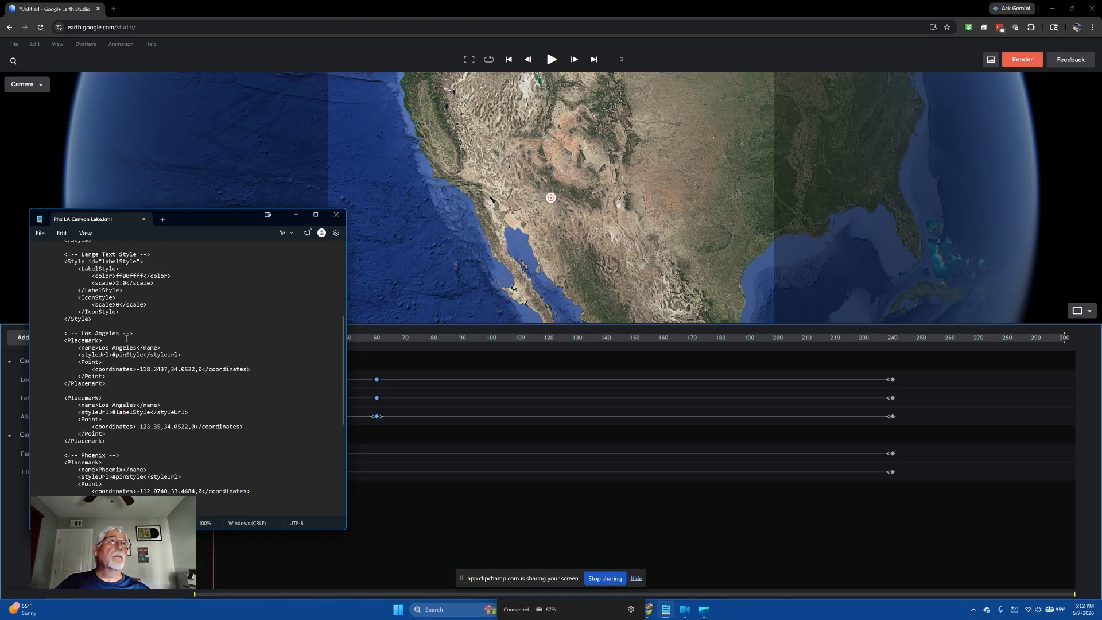
pyautogui.scroll(-7, 127, 338)
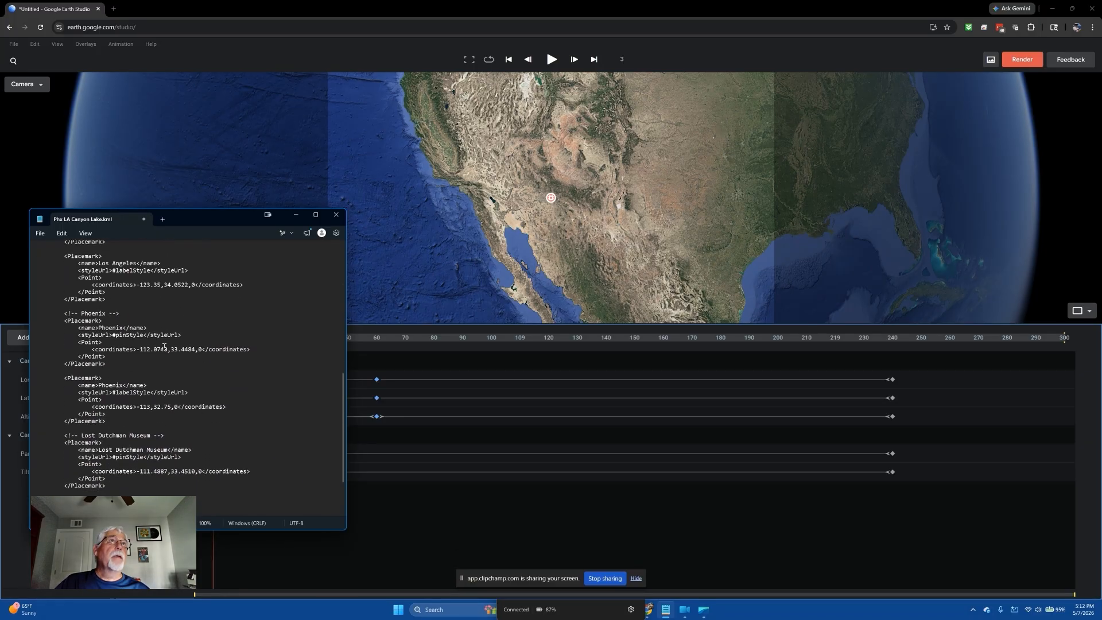
pyautogui.scroll(-3, 164, 347)
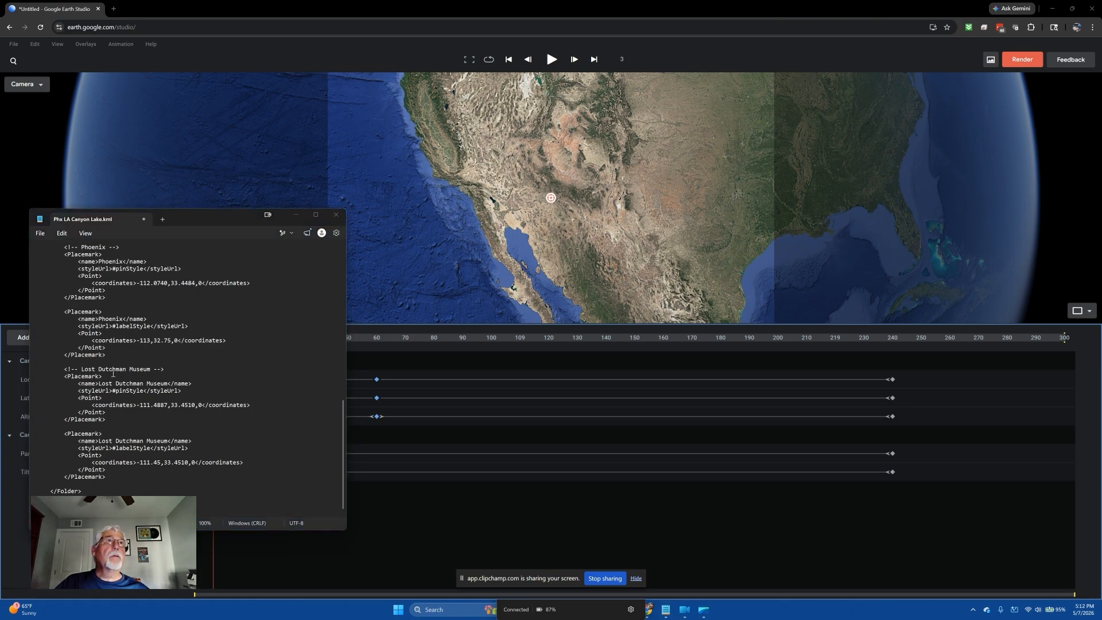
pyautogui.moveTo(82, 370); pyautogui.dragTo(156, 368)
pyautogui.write('C')
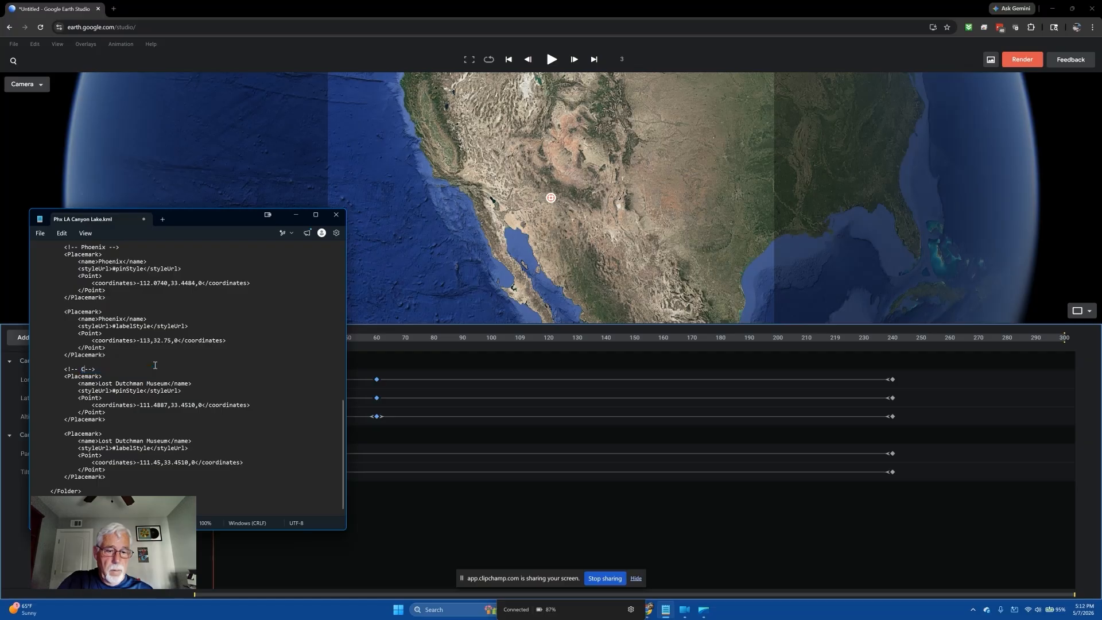
pyautogui.write('anyon L')
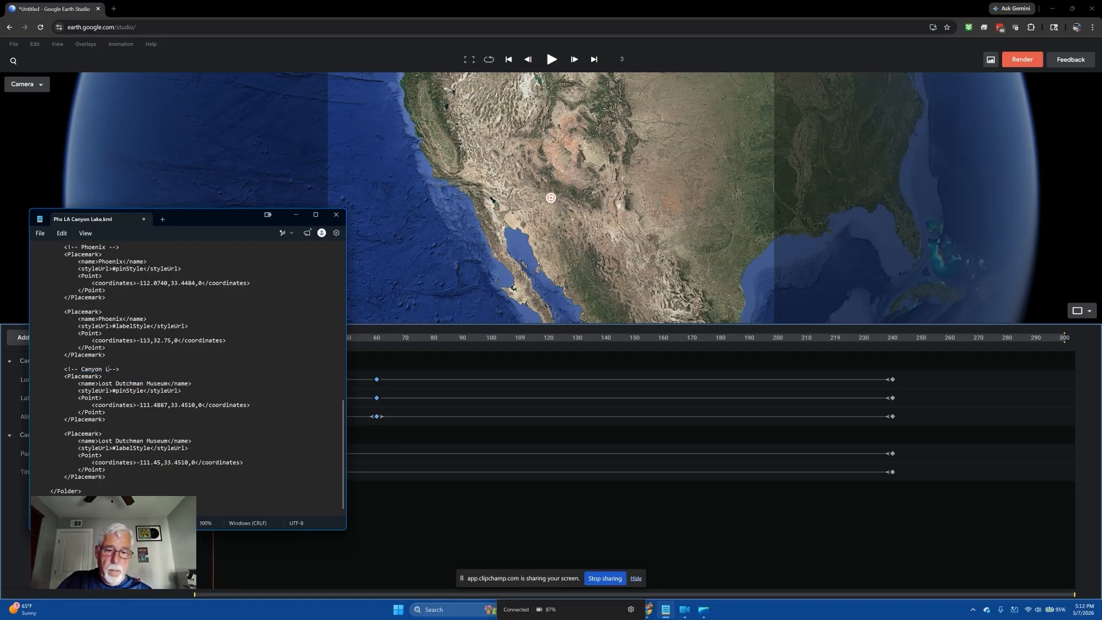
pyautogui.write('ake')
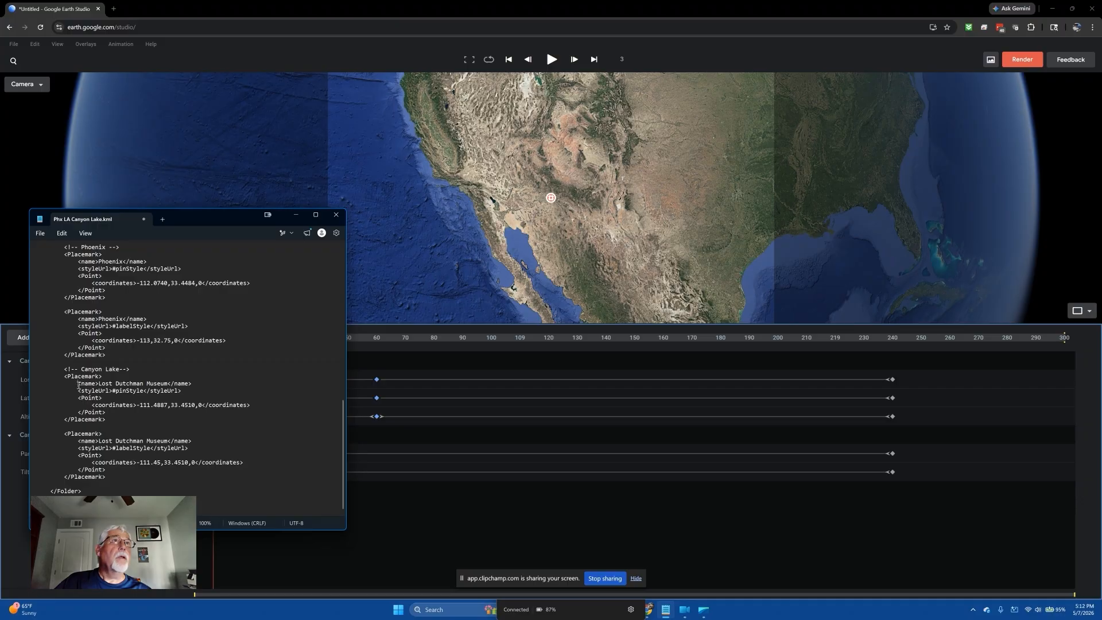
# Delete the Lost Dutchman Museum pin-style placemark and rename its remaining label-style placemark "Canyon Lake".
pyautogui.moveTo(78, 384); pyautogui.dragTo(127, 422)
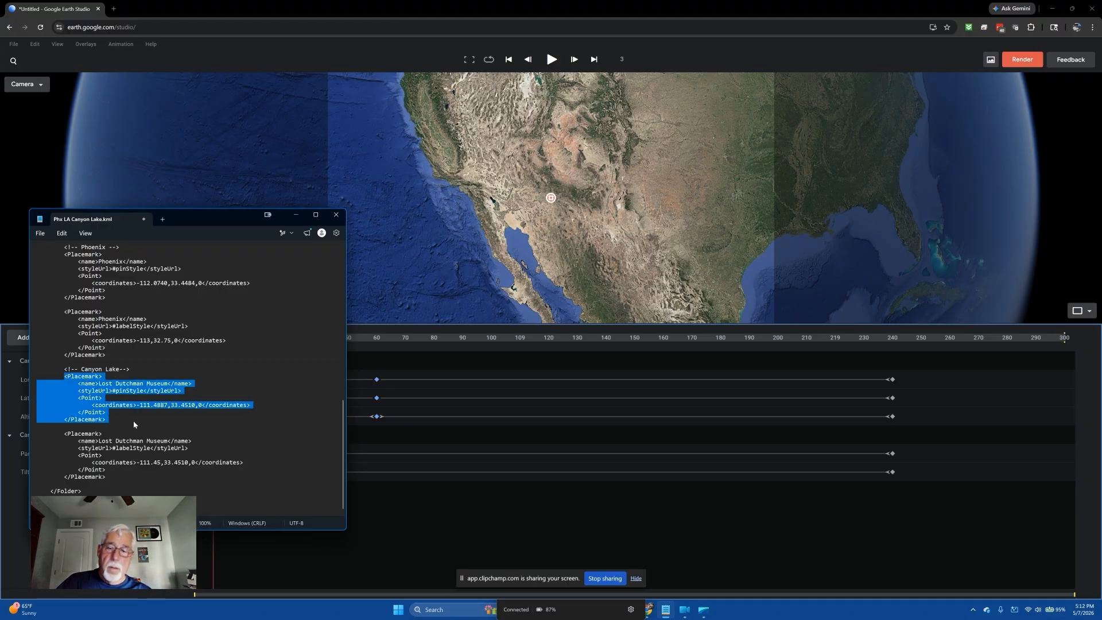
pyautogui.press('Delete')
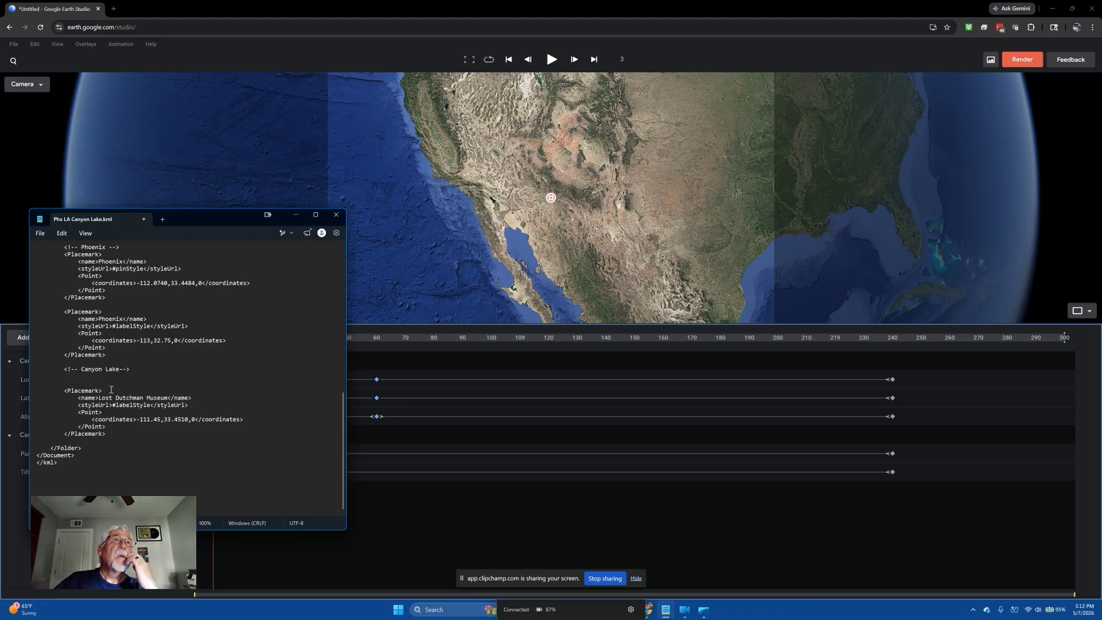
pyautogui.moveTo(99, 398); pyautogui.dragTo(168, 400)
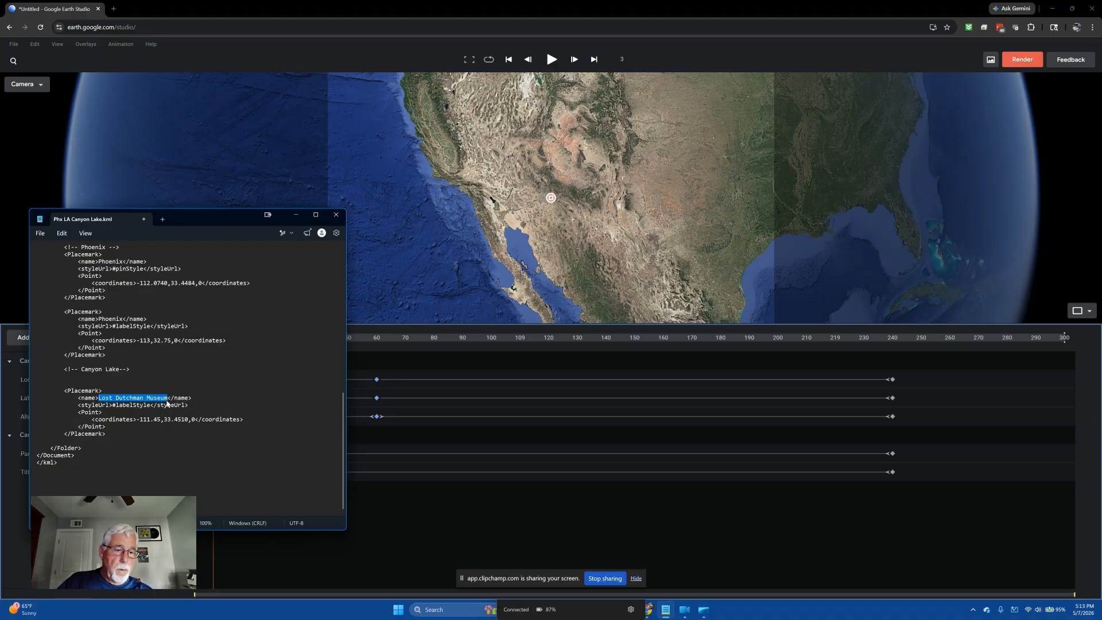
pyautogui.write('Canyon')
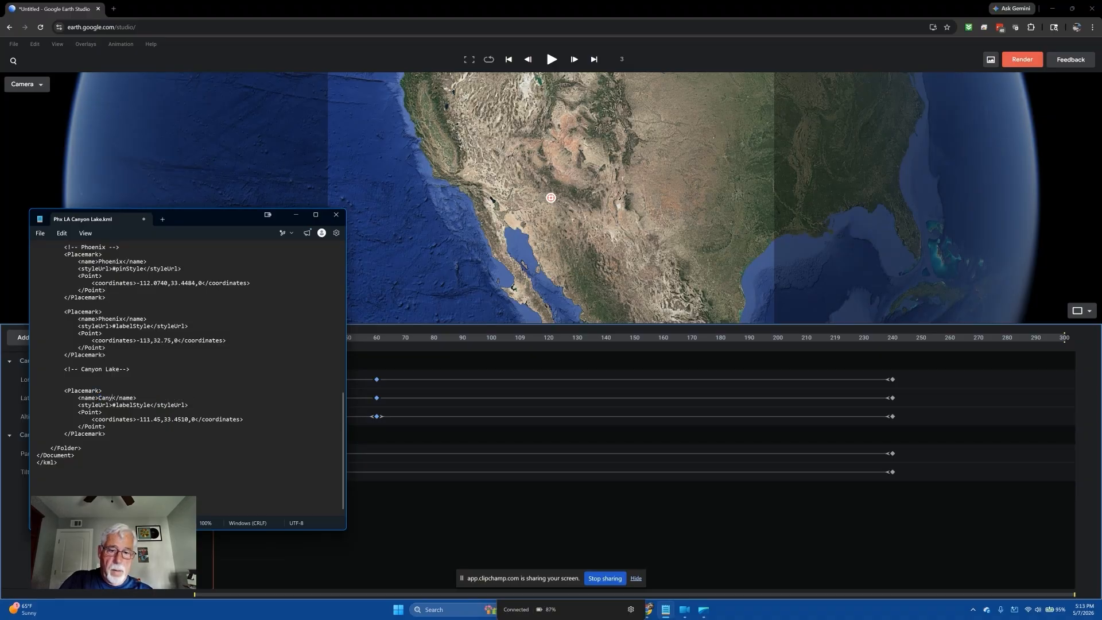
pyautogui.write(' Lake')
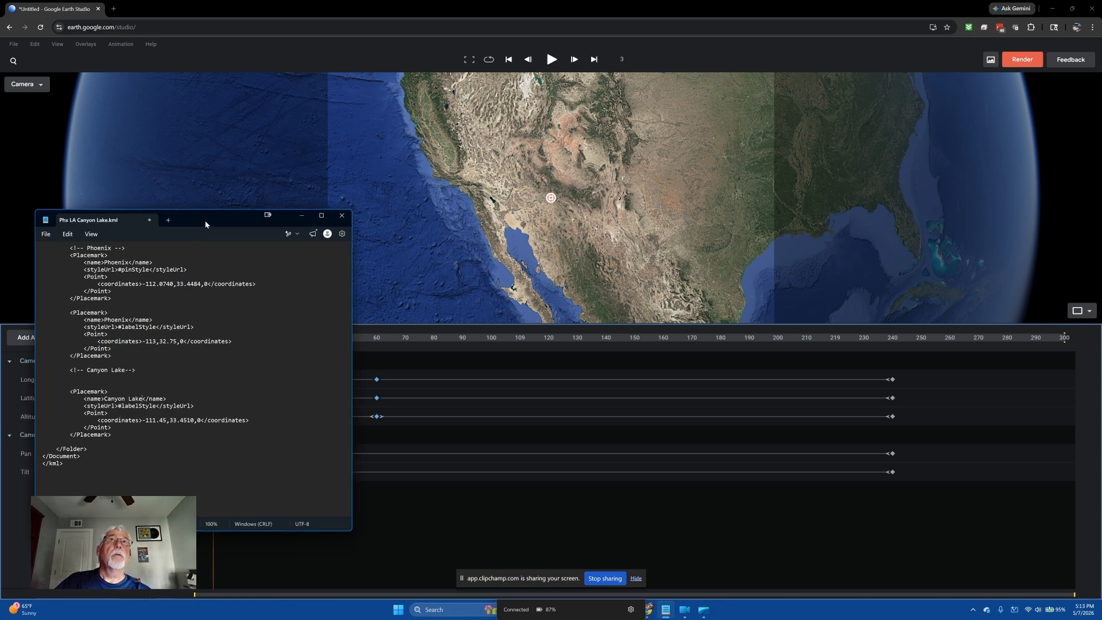
# Set the Canyon Lake label placemark's coordinates to -111.437,33.542,0, matching the camera's longitude and latitude.
pyautogui.moveTo(205, 217); pyautogui.dragTo(601, 215)
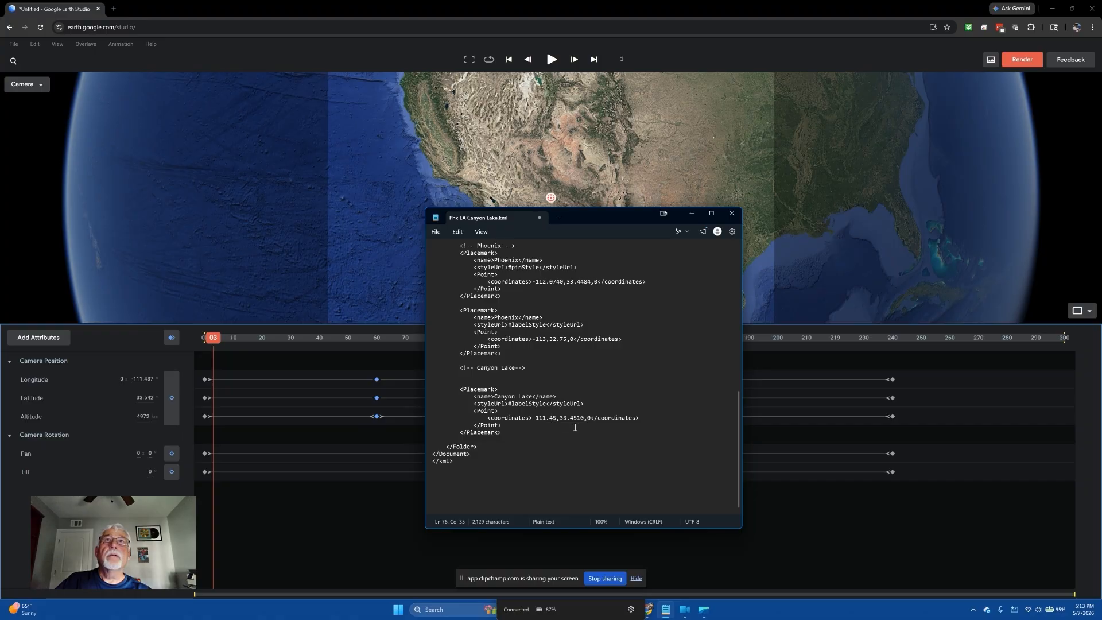
pyautogui.write('37')
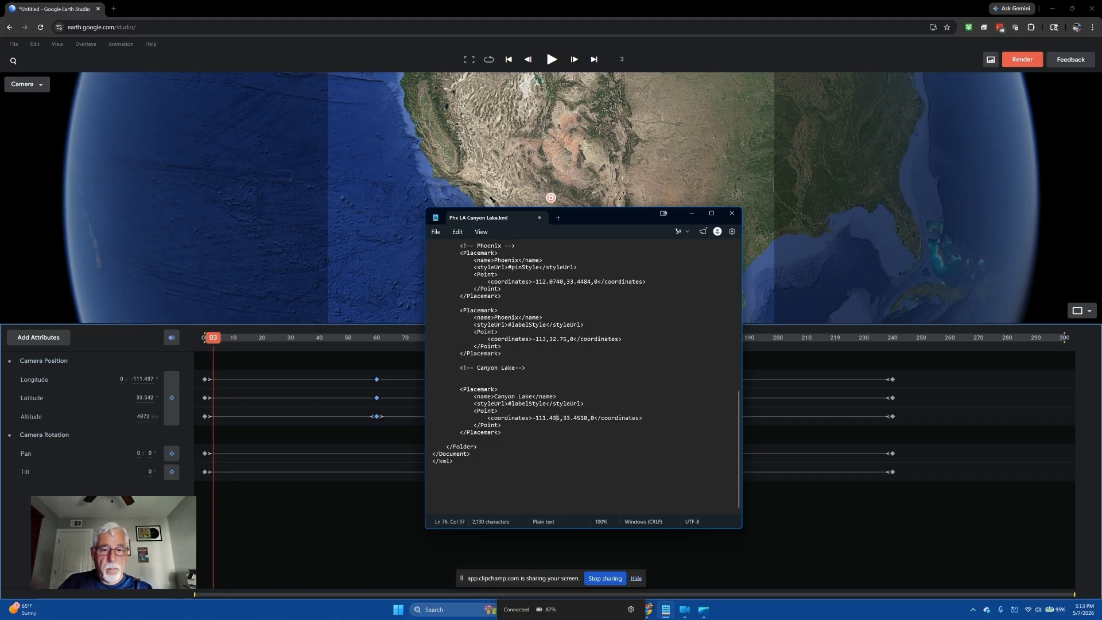
pyautogui.press('Delete')
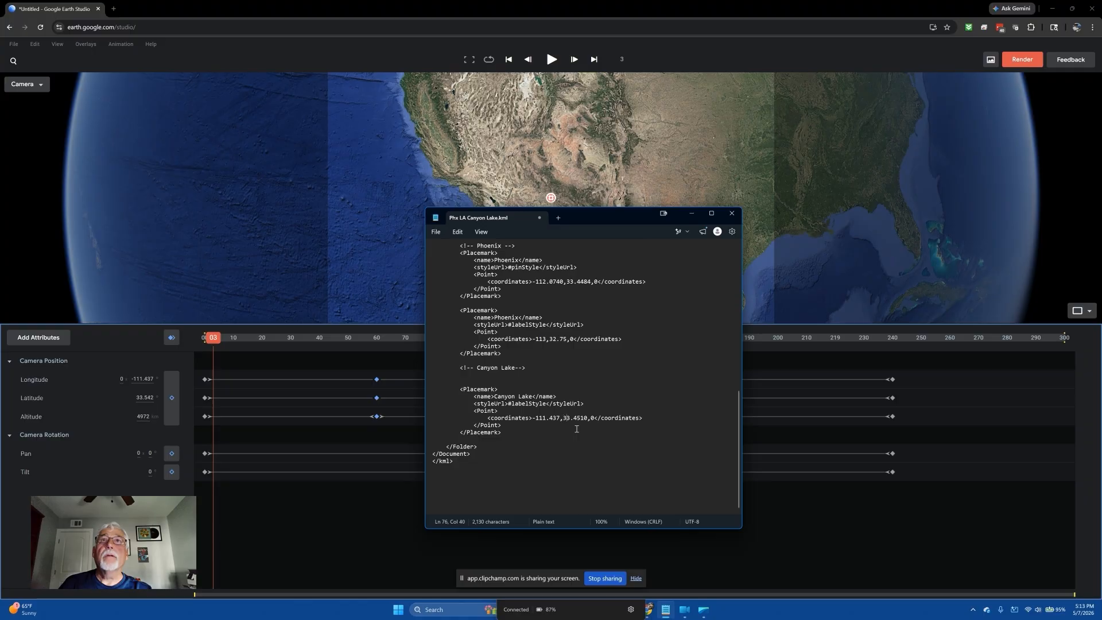
pyautogui.press('Right')
pyautogui.press('Right')
pyautogui.write('5')
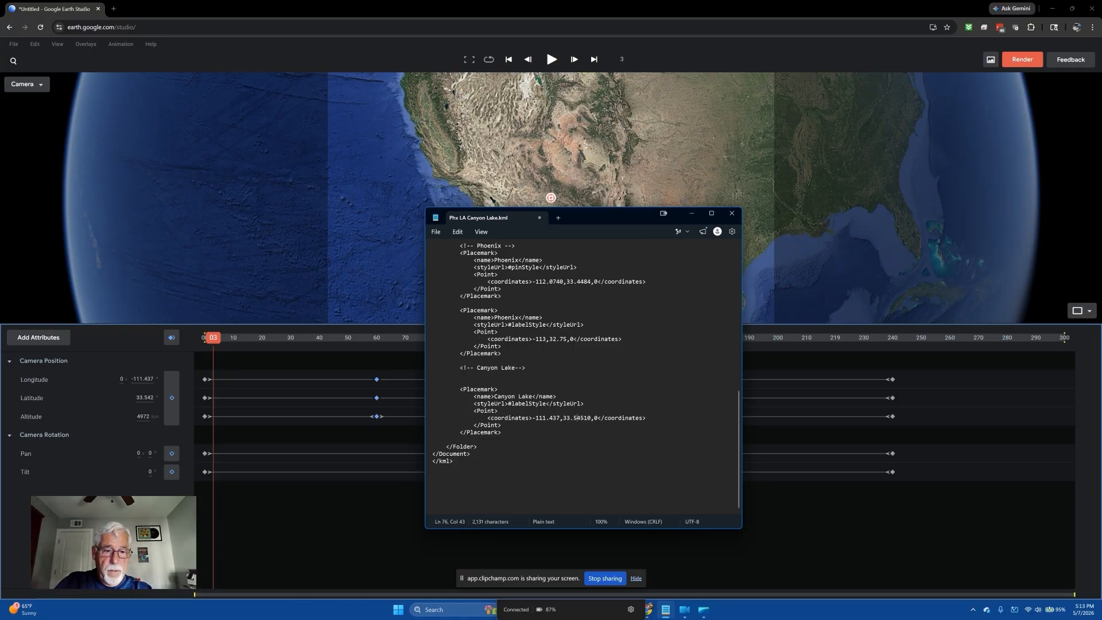
pyautogui.write('42')
pyautogui.press('Delete')
pyautogui.press('Delete')
pyautogui.press('Delete')
pyautogui.press('Delete')
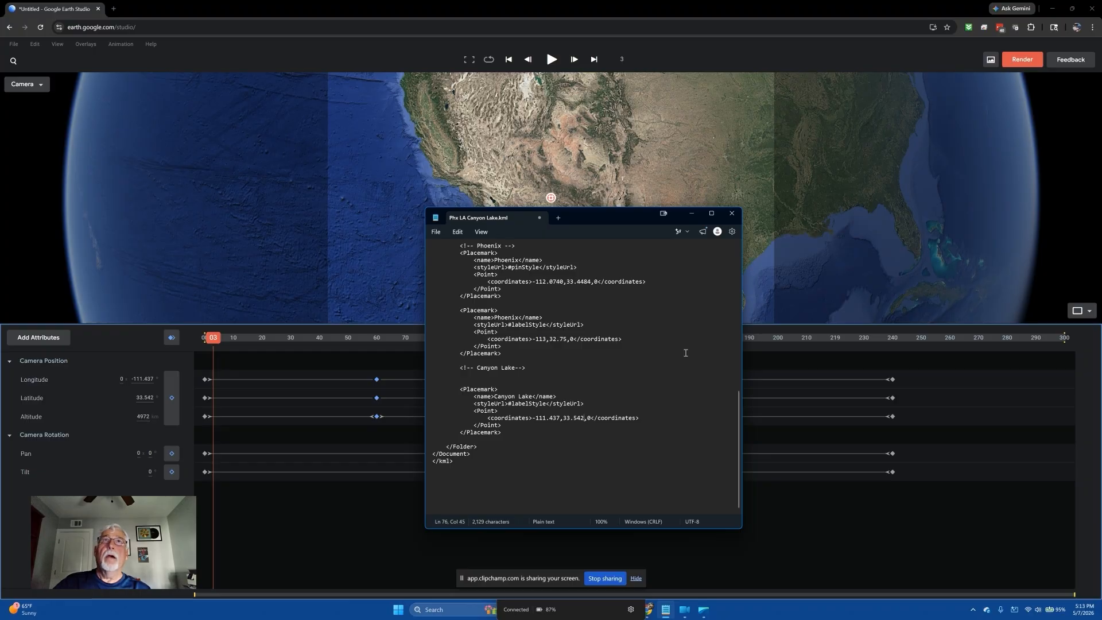
# Save Phx LA Canyon Lake.kml and move the Notepad window aside.
pyautogui.click(434, 233)
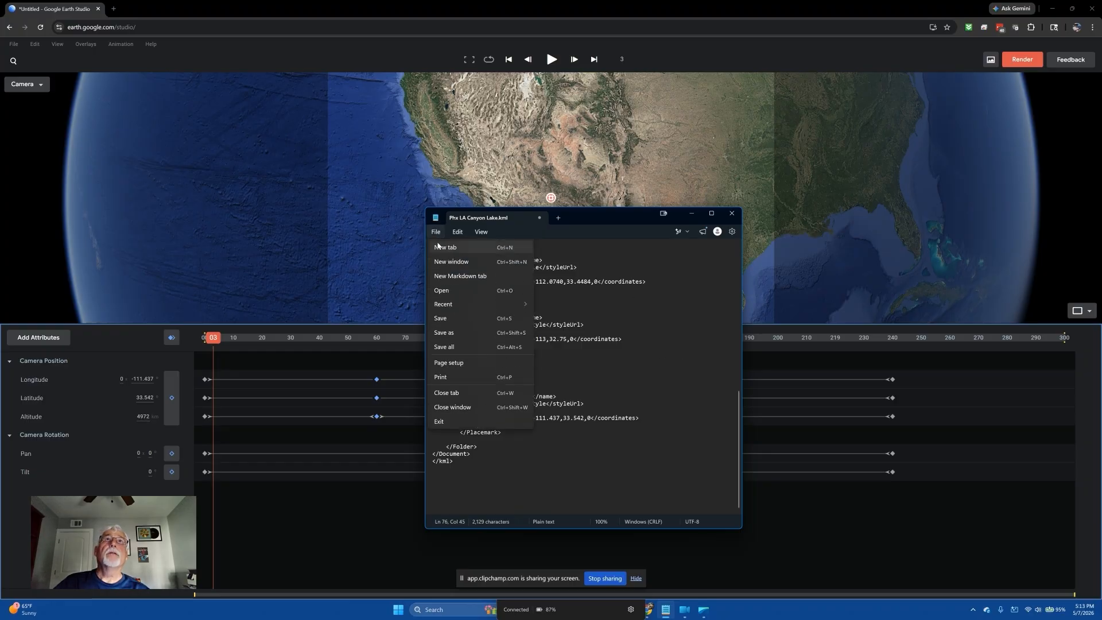
pyautogui.click(443, 319)
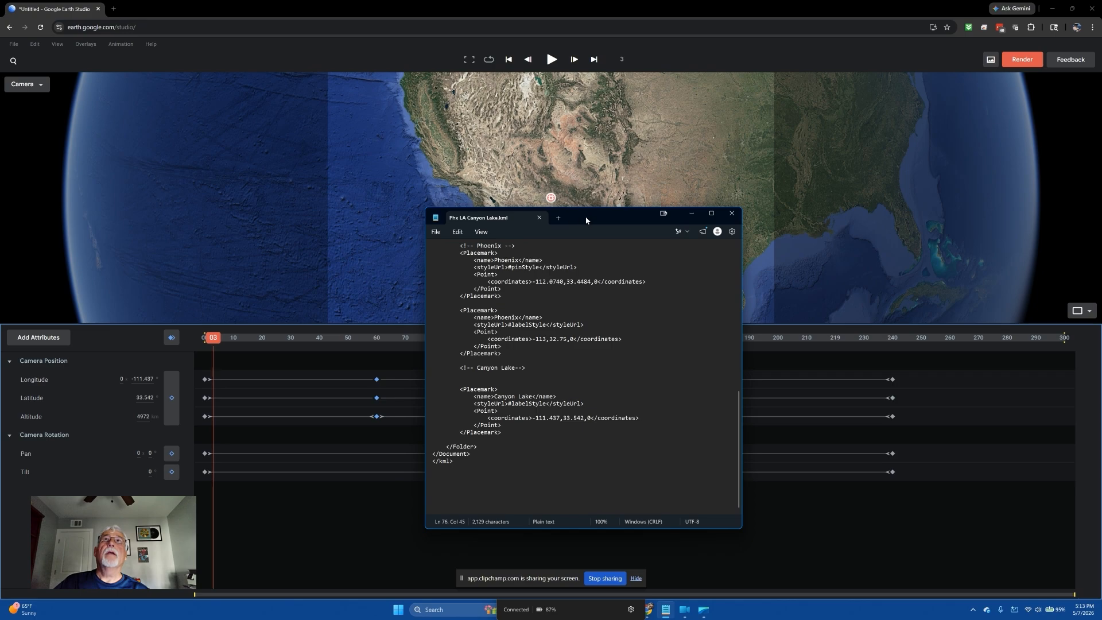
pyautogui.moveTo(586, 218); pyautogui.dragTo(209, 214)
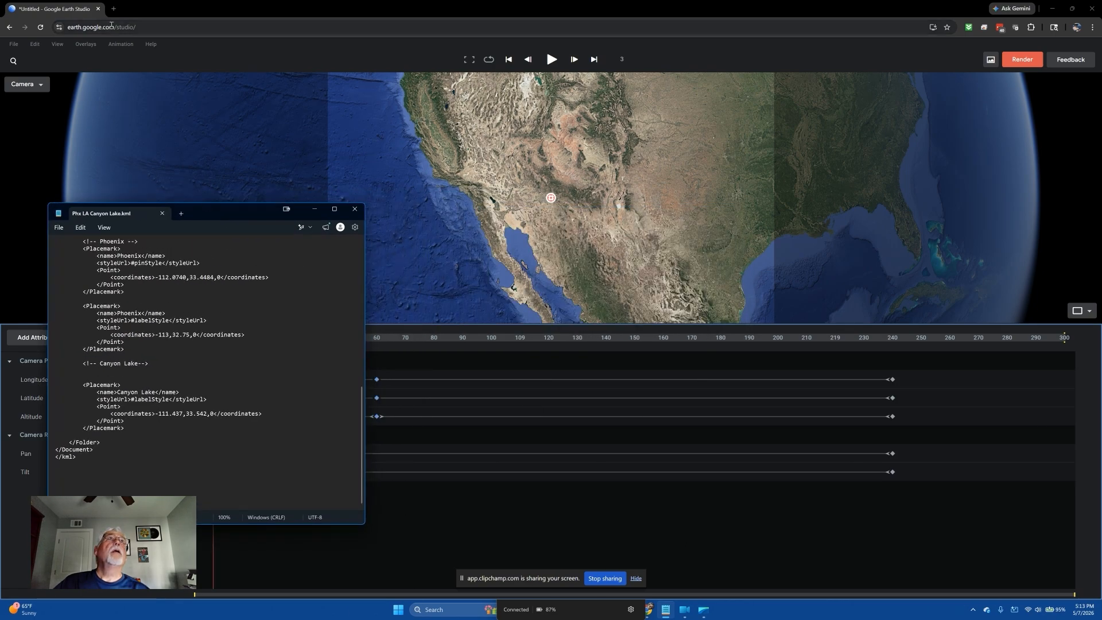
# Switch to Google Earth Studio and import Phx LA Canyon Lake.kml from the computer as an overlay.
pyautogui.click(85, 44)
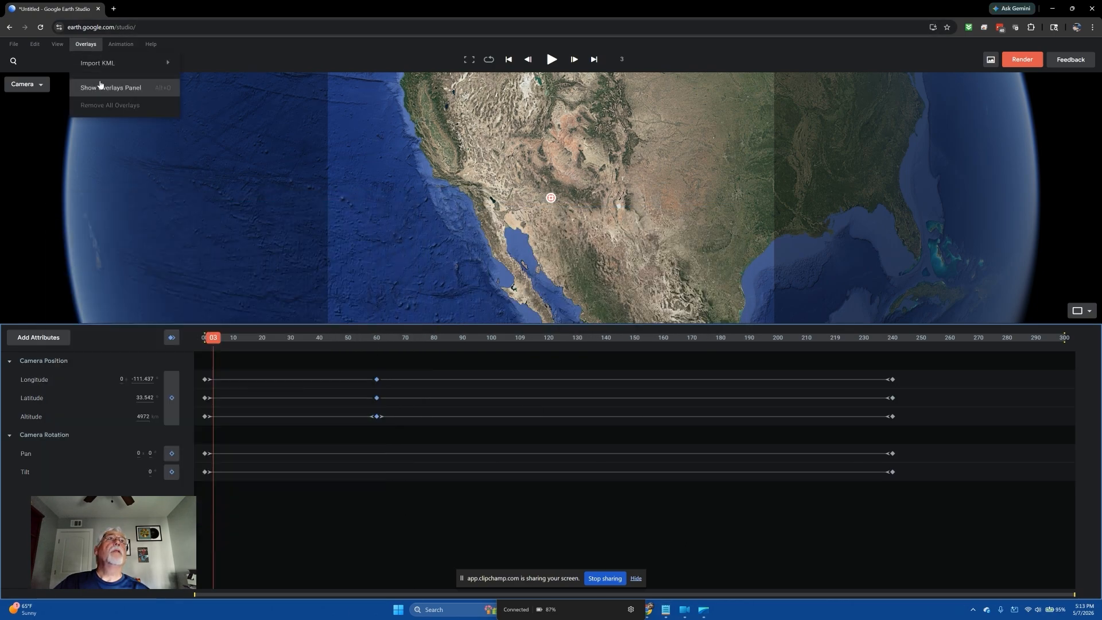
pyautogui.moveTo(103, 63)
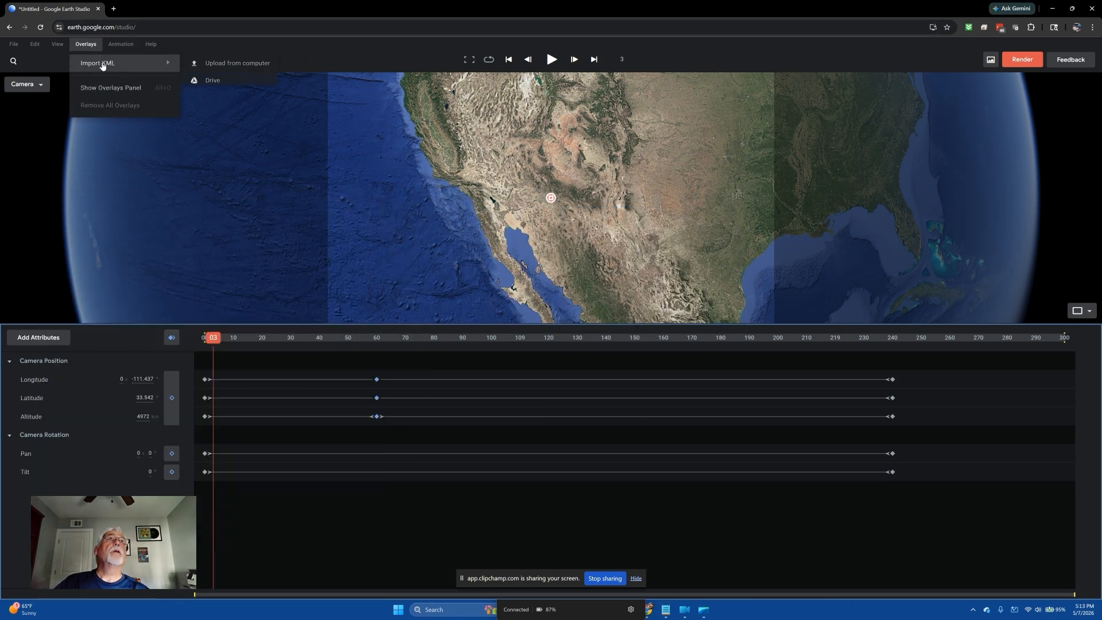
pyautogui.click(273, 65)
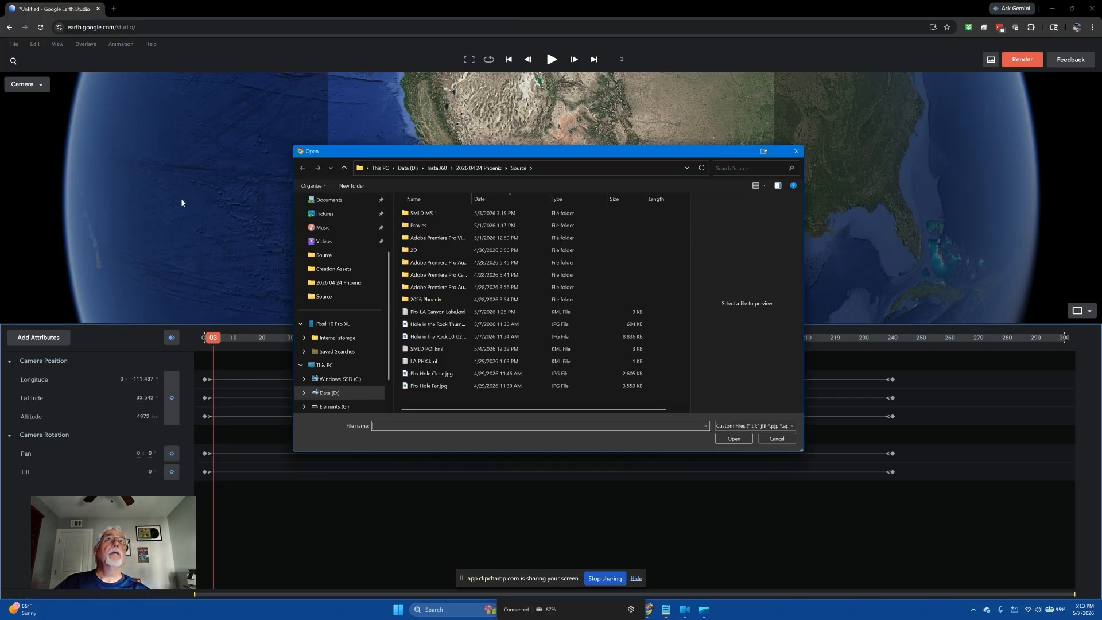
pyautogui.click(425, 312)
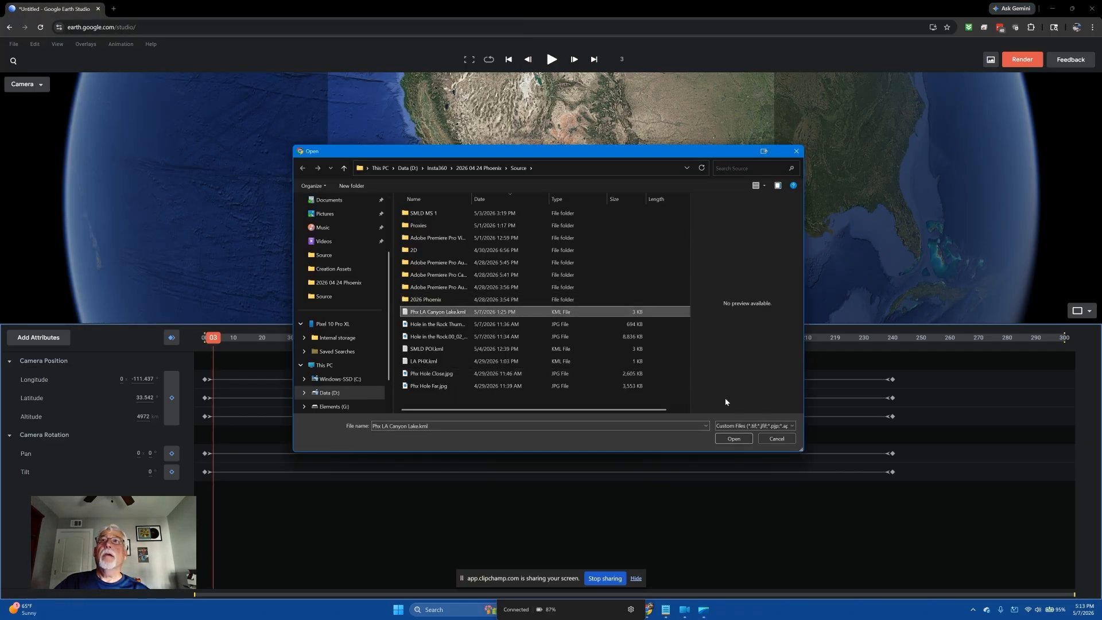
pyautogui.click(734, 440)
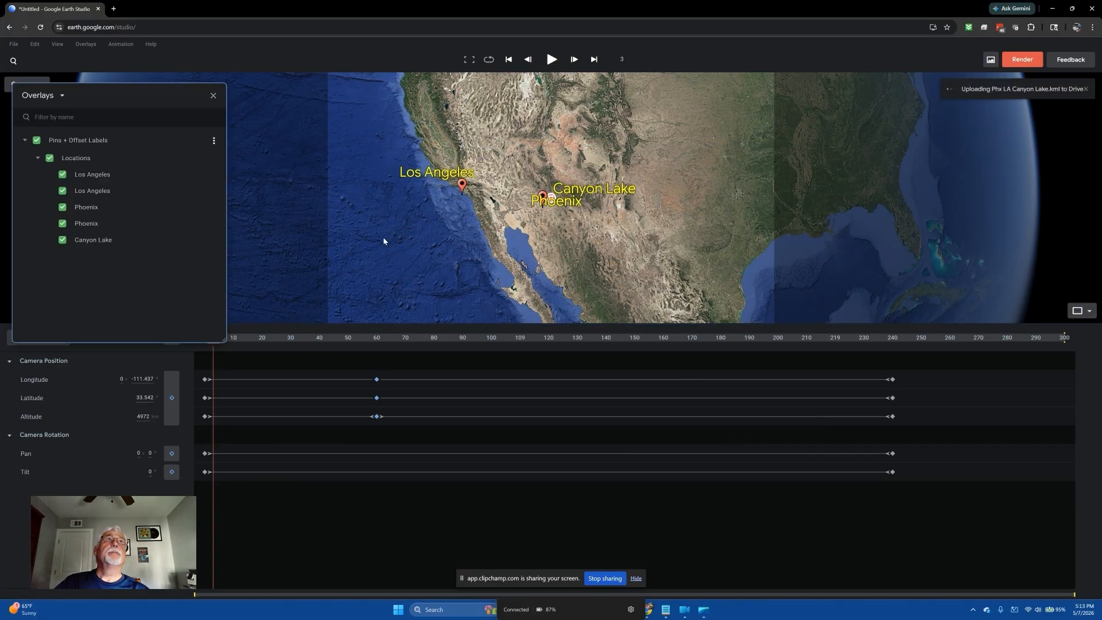
# Play back the zoom with the imported pins and labels, and submit it for cloud rendering as an MP4 video.
pyautogui.click(529, 60)
pyautogui.click(553, 60)
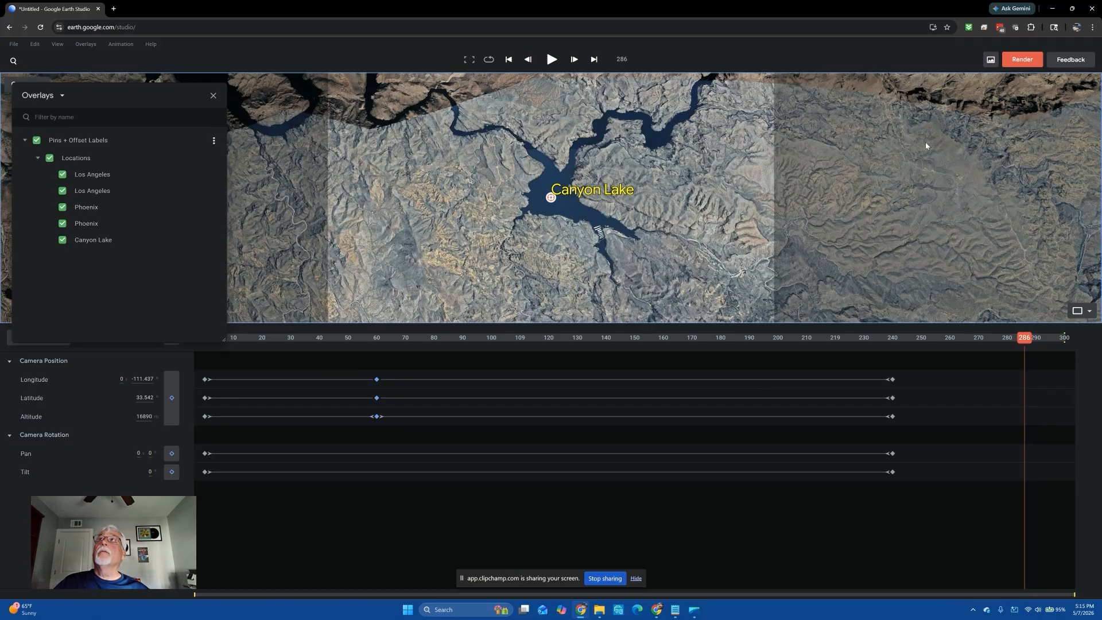
pyautogui.click(1022, 60)
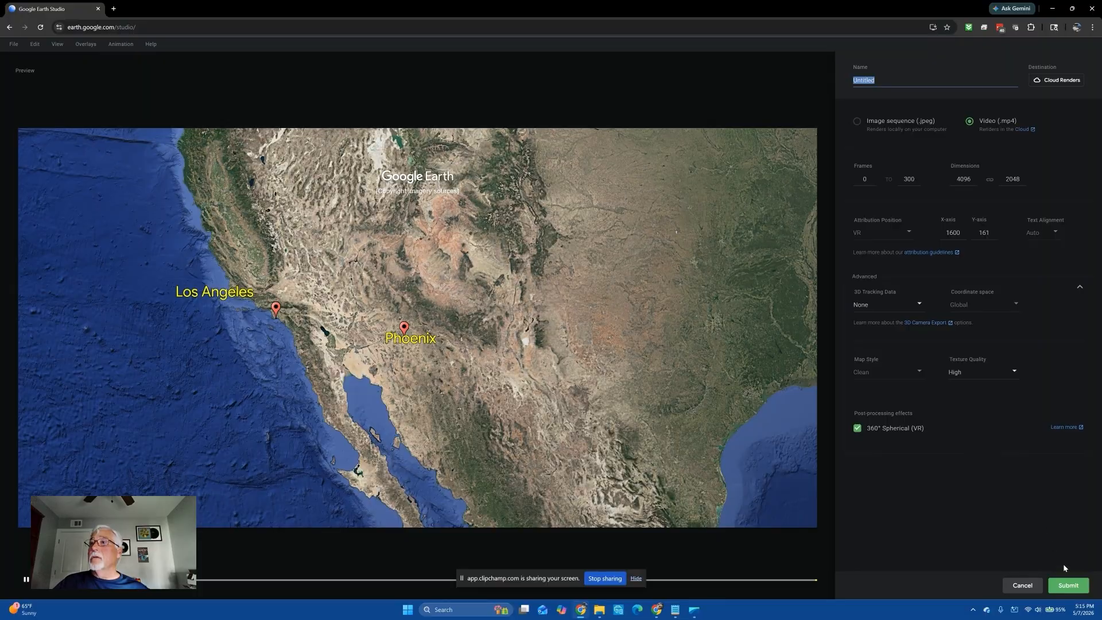
pyautogui.click(1069, 586)
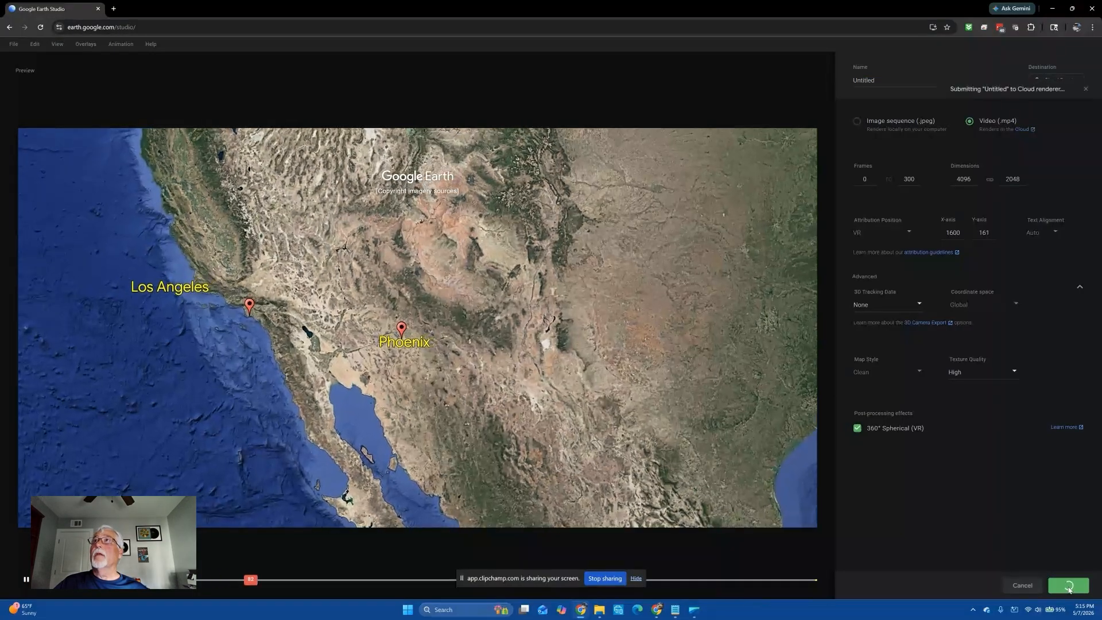